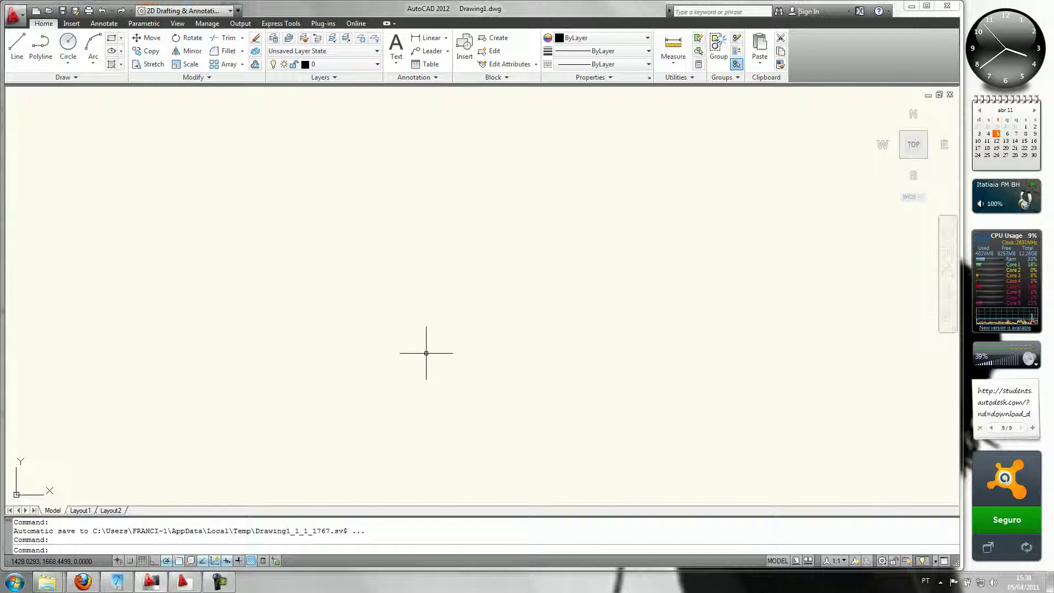
Step: Configure the drawing units with an angle precision of 0 and an insertion scale of Meters
left_click(16, 16)
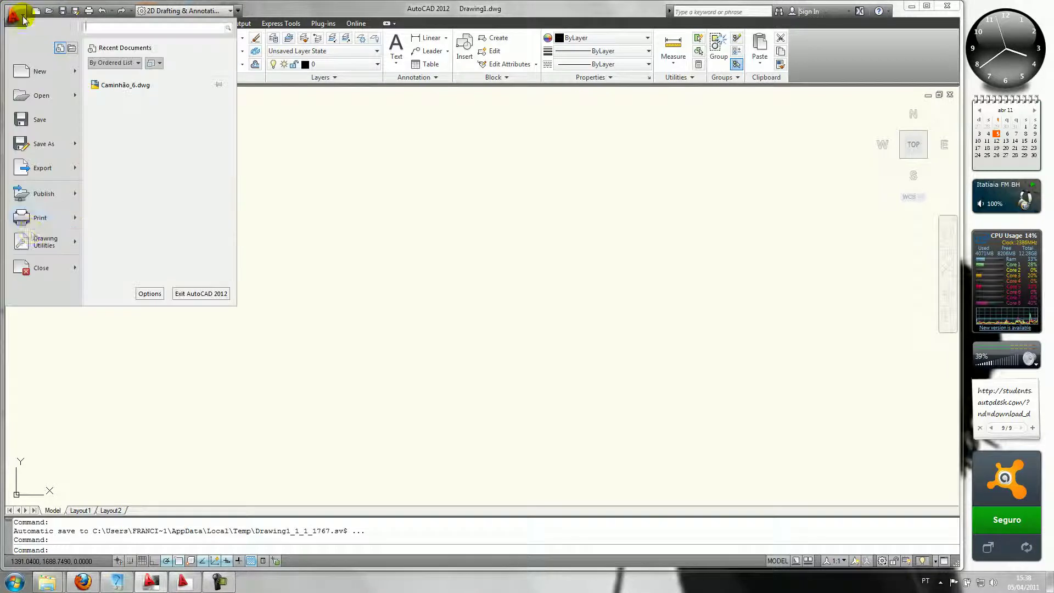
mouse_move(41, 240)
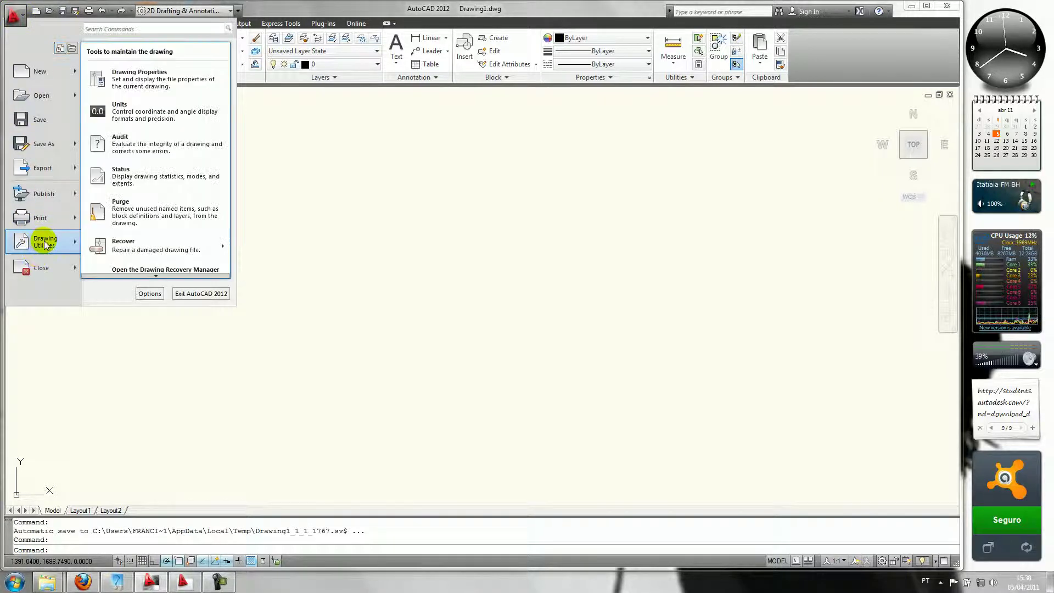
mouse_move(146, 238)
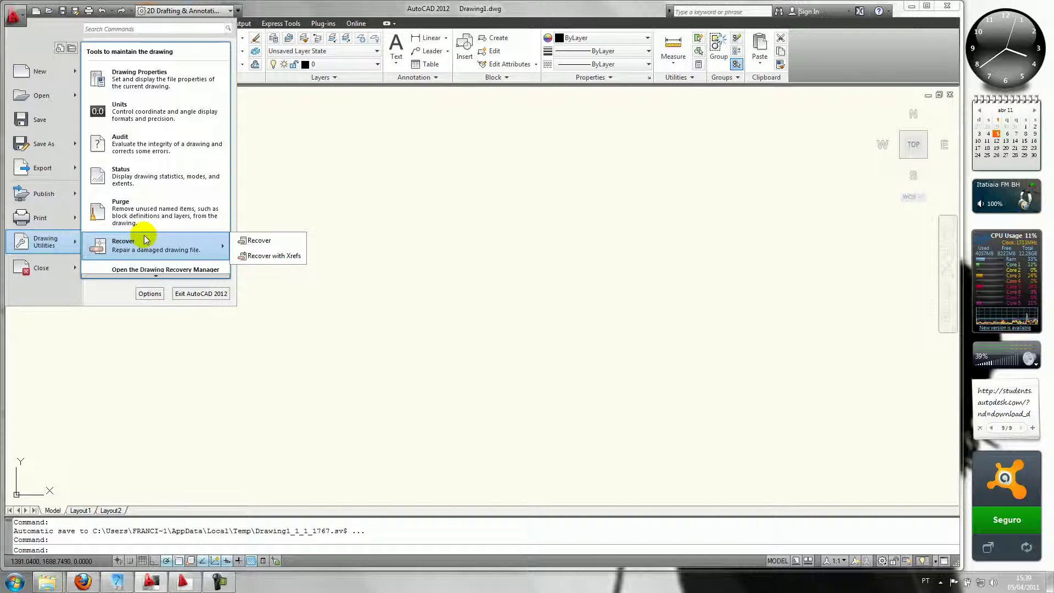
left_click(137, 111)
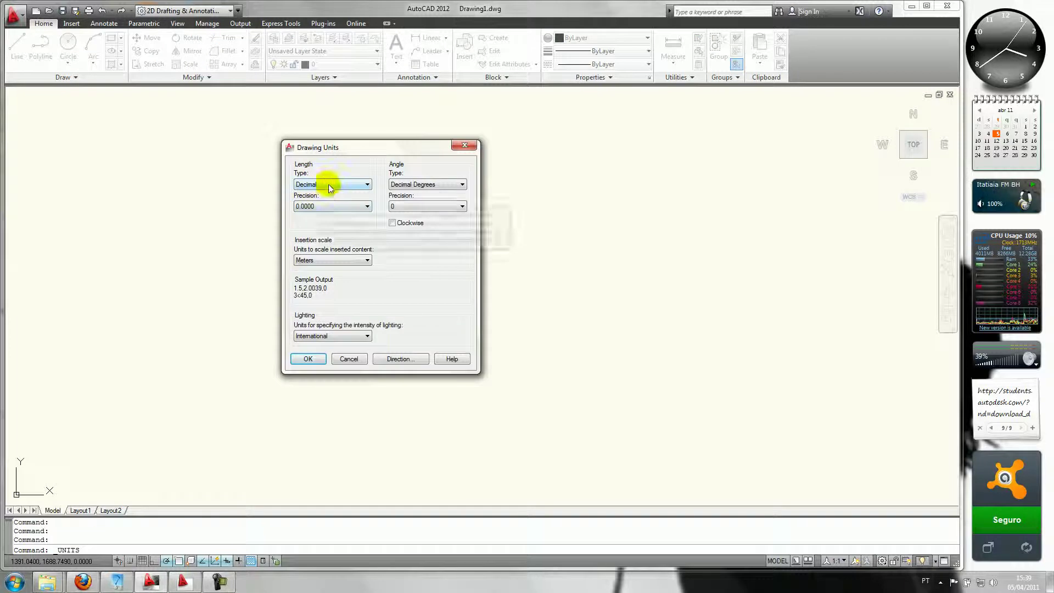
left_click(433, 206)
left_click(394, 218)
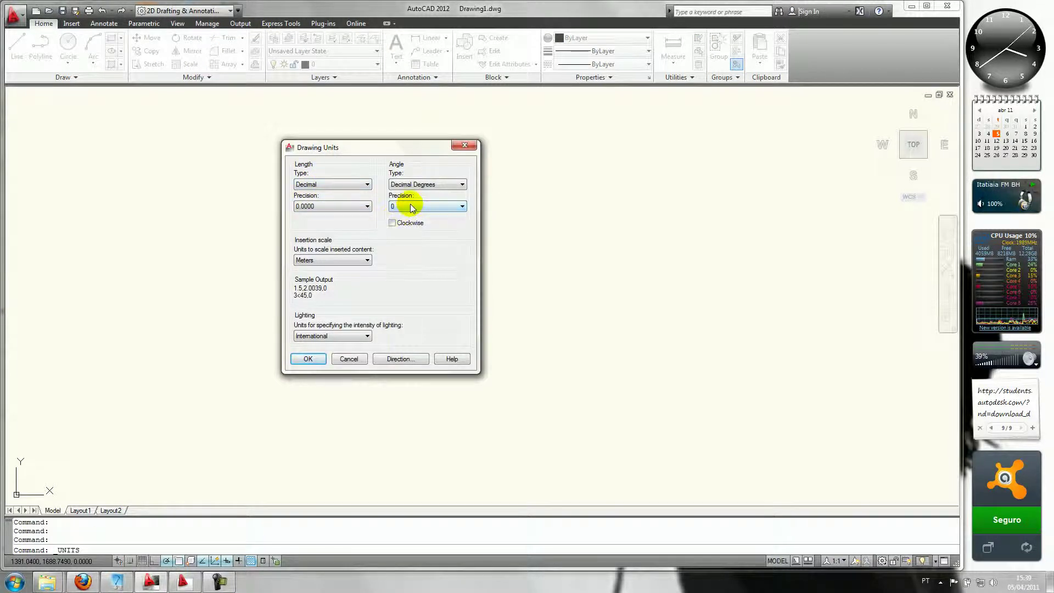
left_click(325, 261)
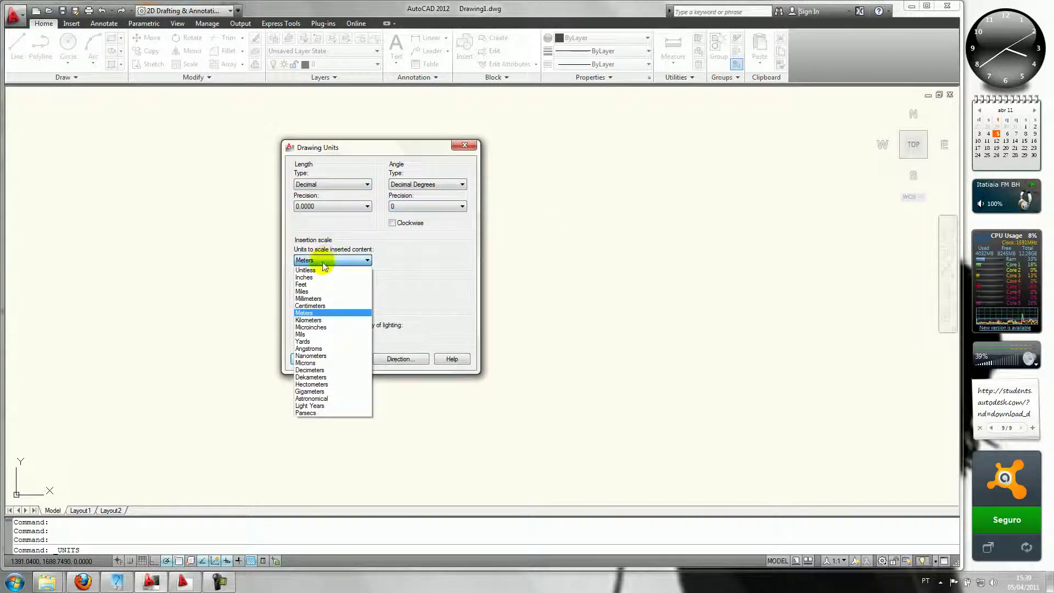
left_click(304, 313)
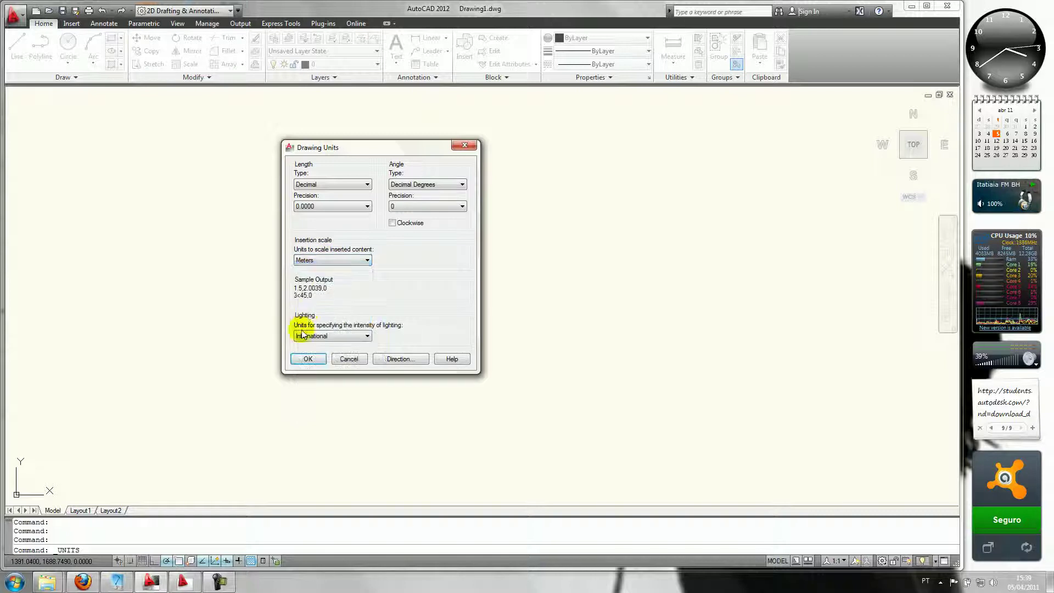
left_click(308, 359)
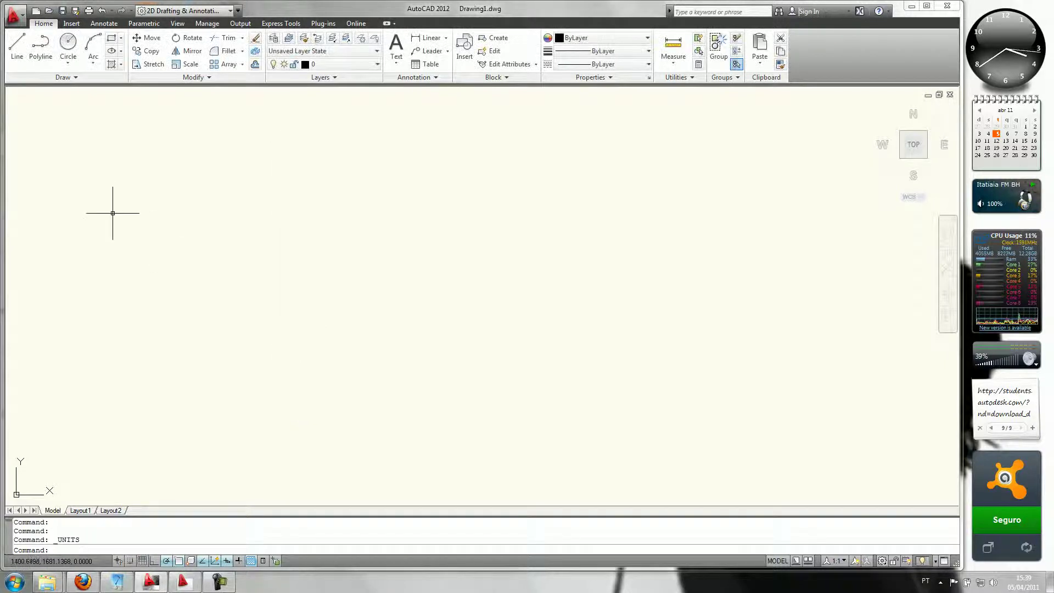
Step: Draw a 30-unit vertical line straight down at 90° from a point in the upper part of the empty drawing
type("l")
key("Return")
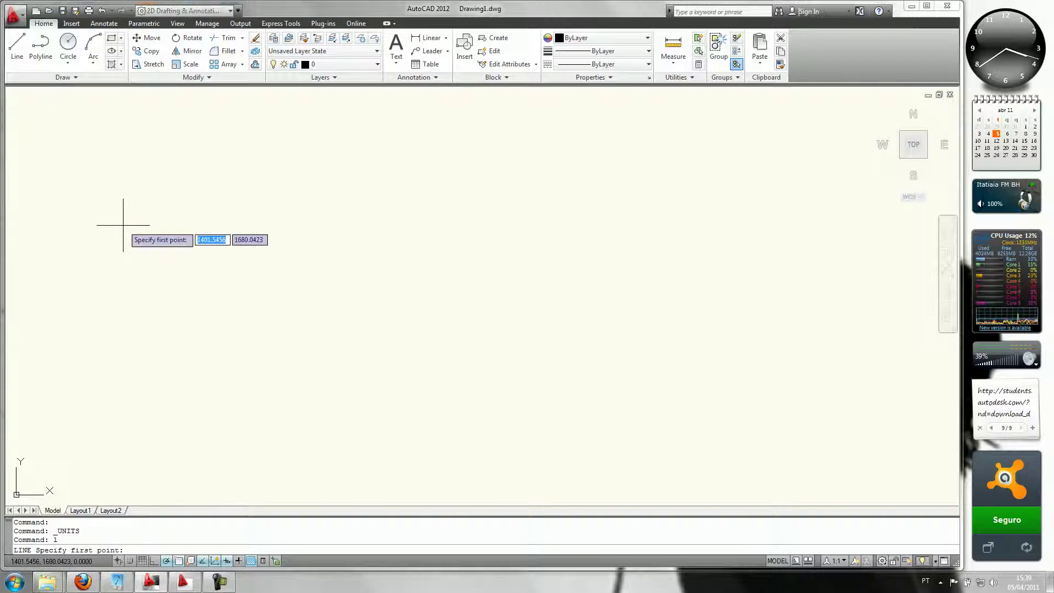
left_click(273, 149)
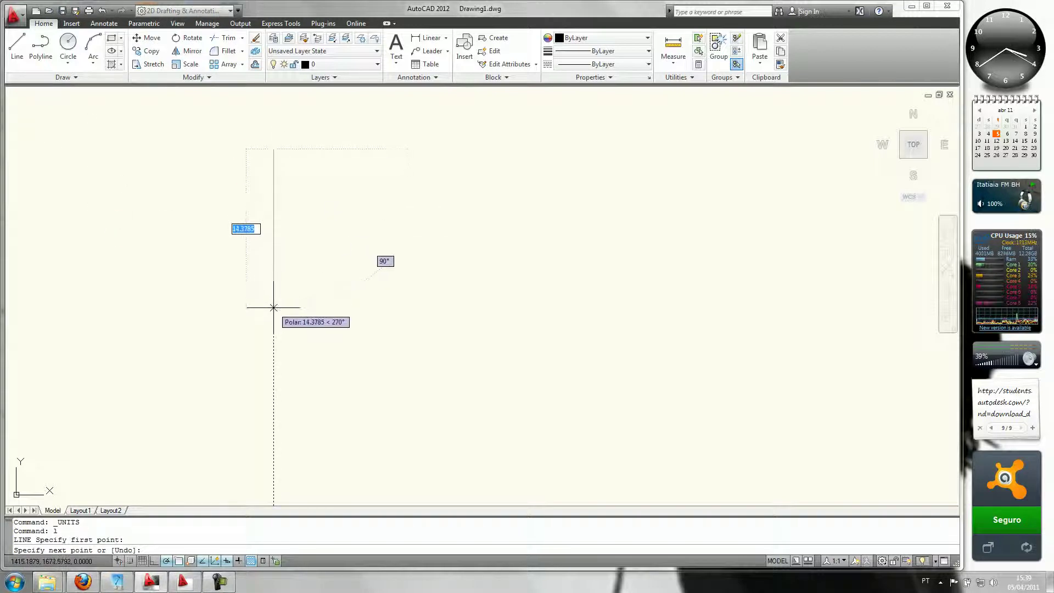
type("30")
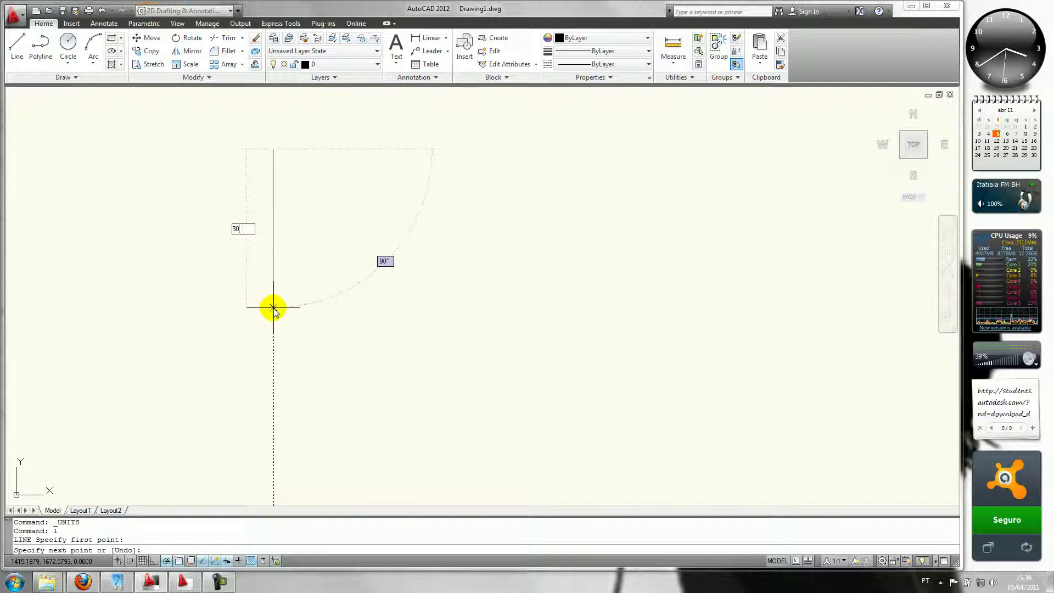
key("Tab")
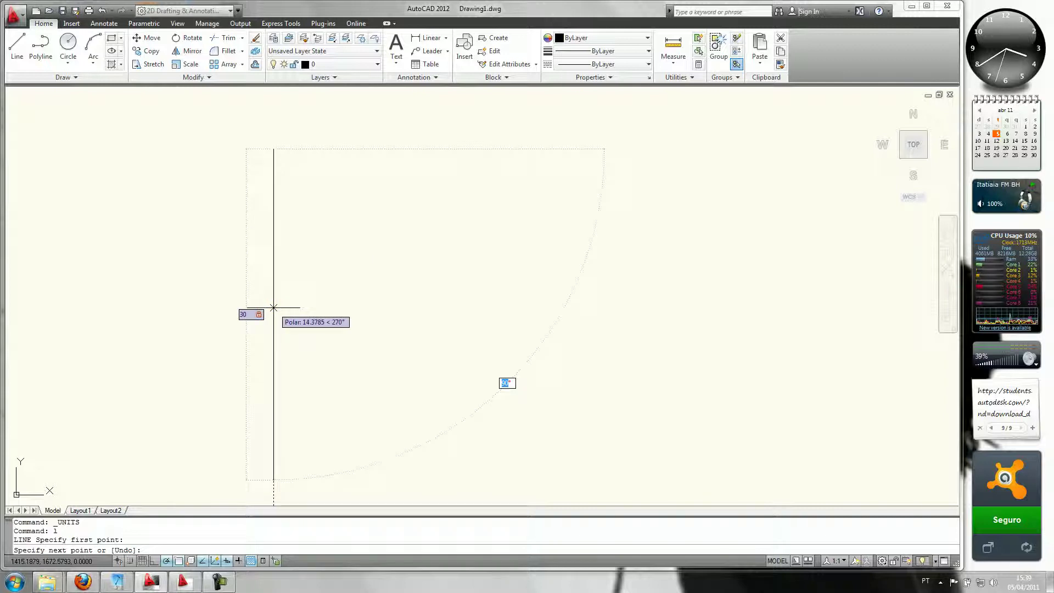
type("90")
key("Return")
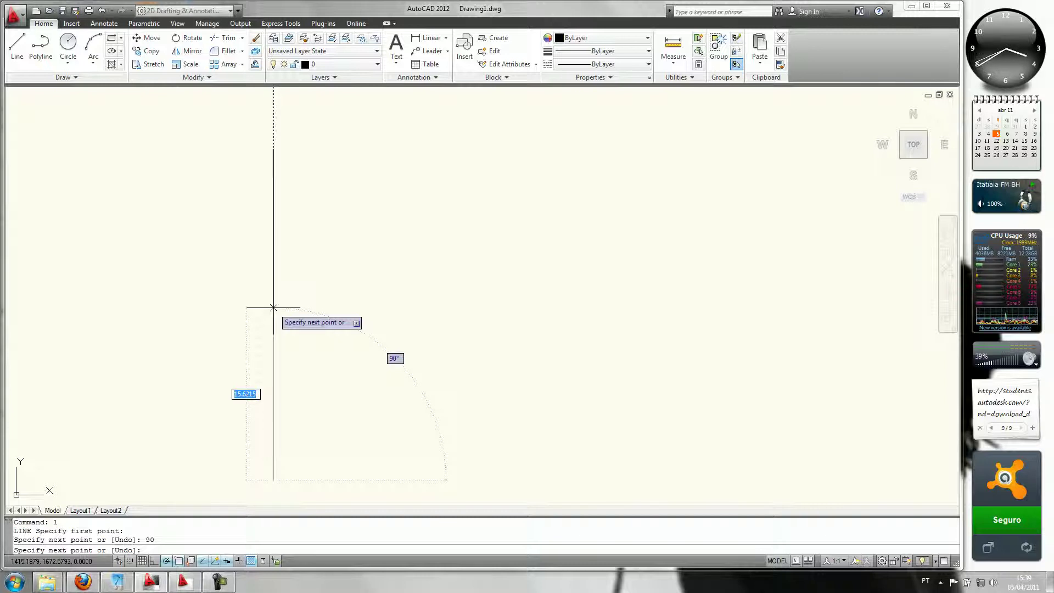
Step: Try to continue from the vertical line's lower end with a 120-unit horizontal line at 0°, and undo both lines
type("120")
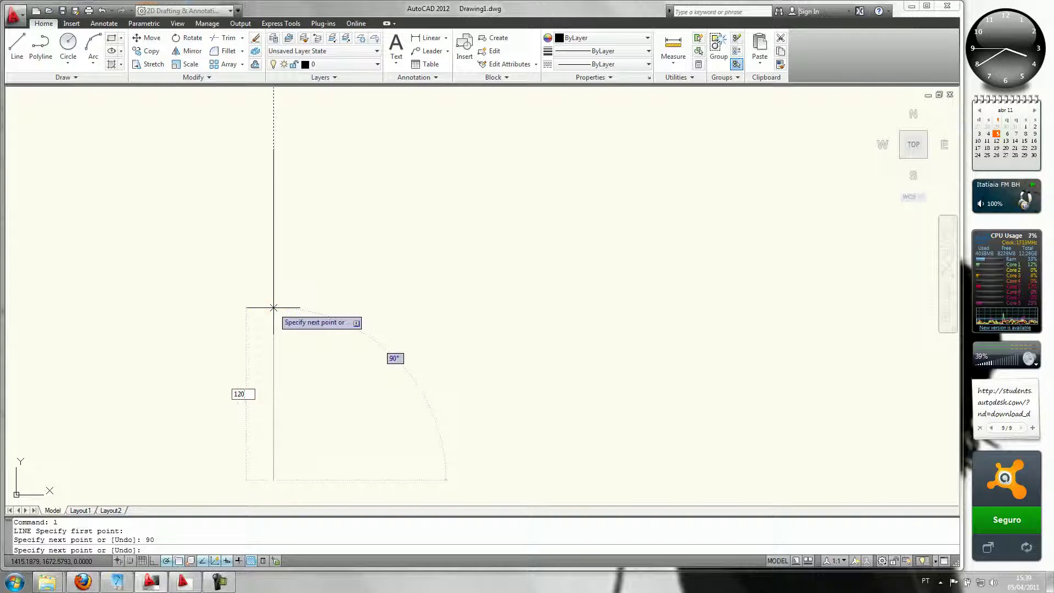
key("Tab")
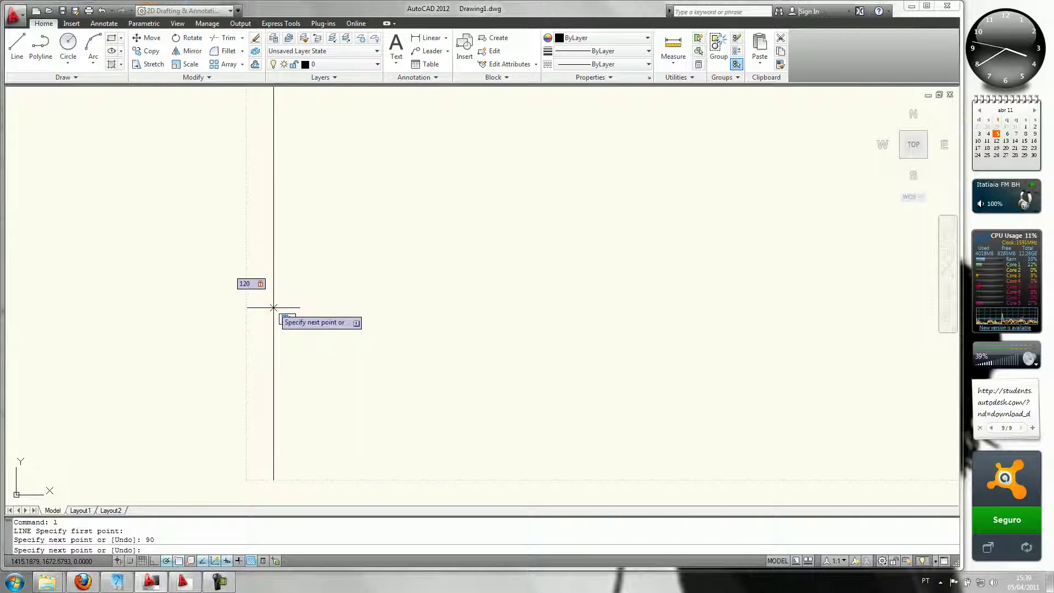
type("0")
key("Return")
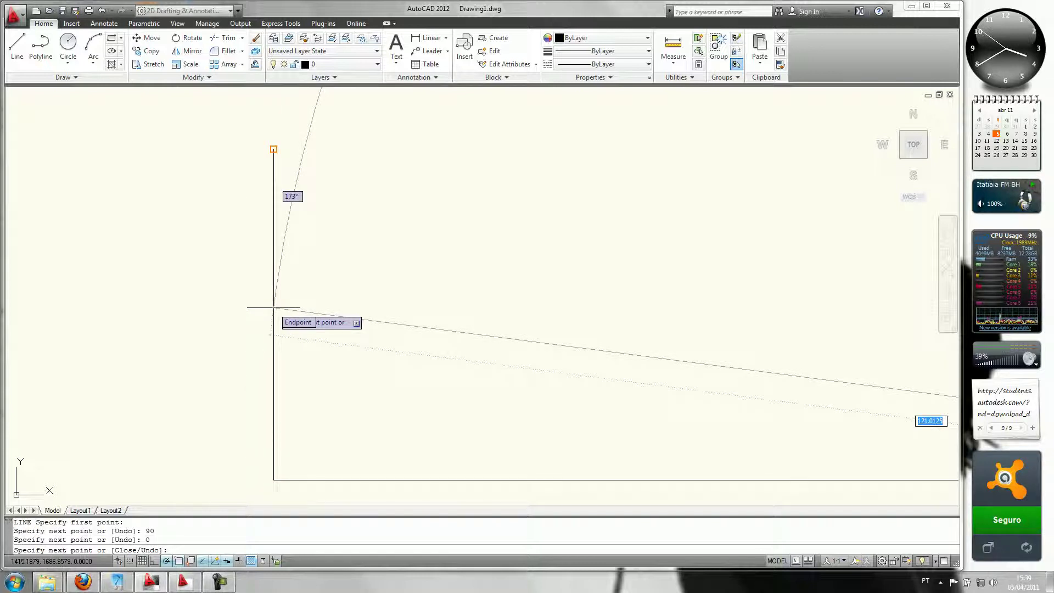
key("Escape")
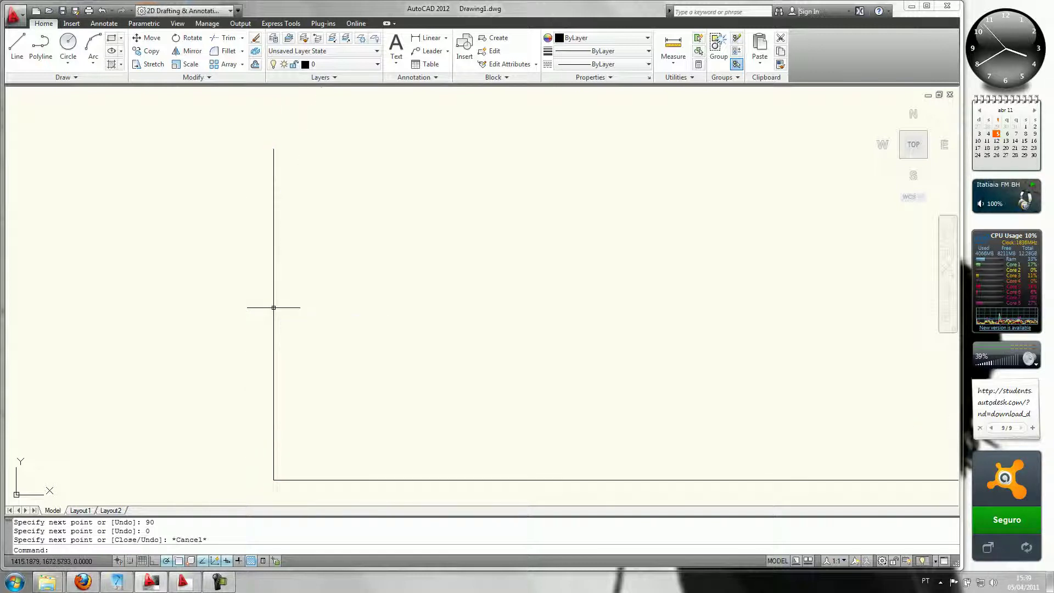
type("u")
key("Return")
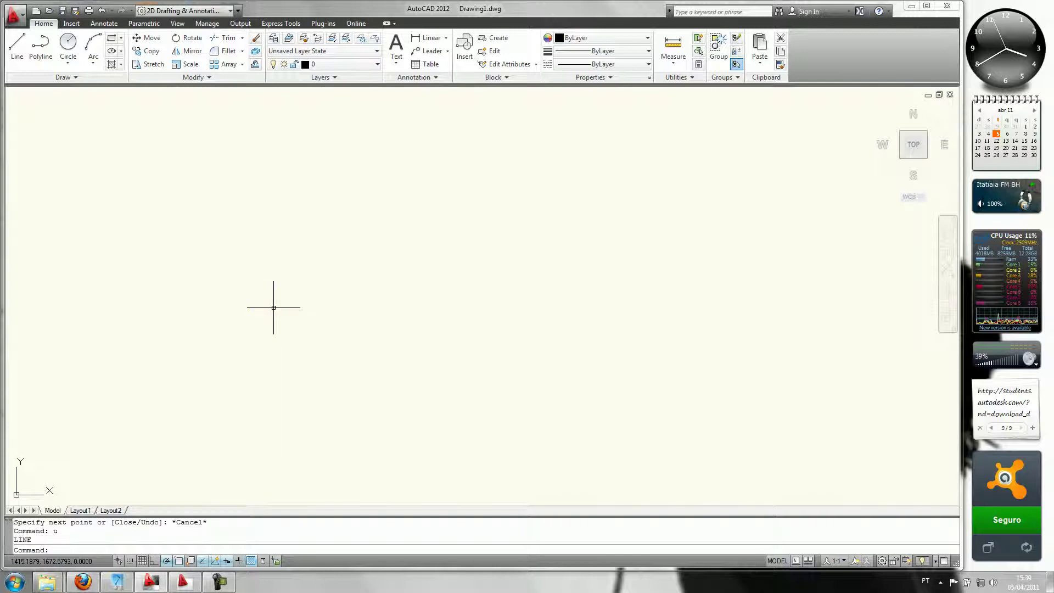
Step: Draw a 30-unit vertical line straight down from a new start point in the empty drawing
type("L")
key("Return")
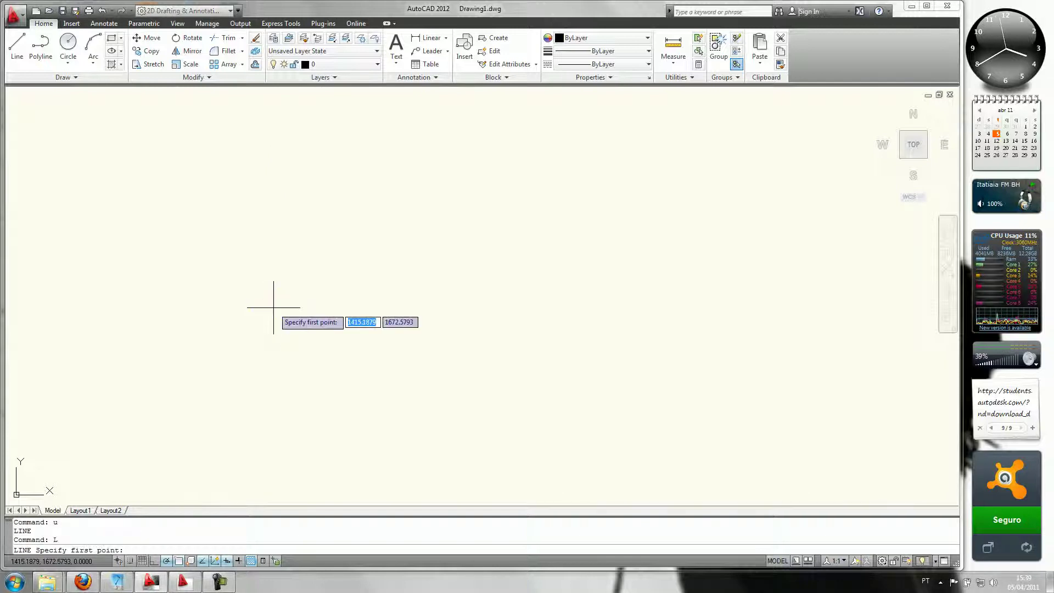
left_click(238, 121)
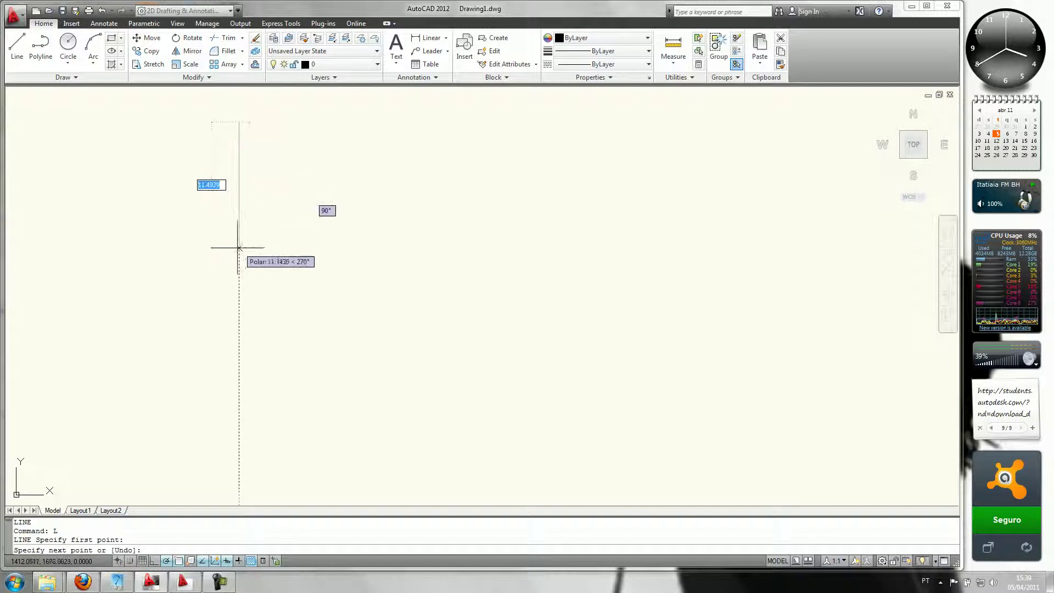
type("30")
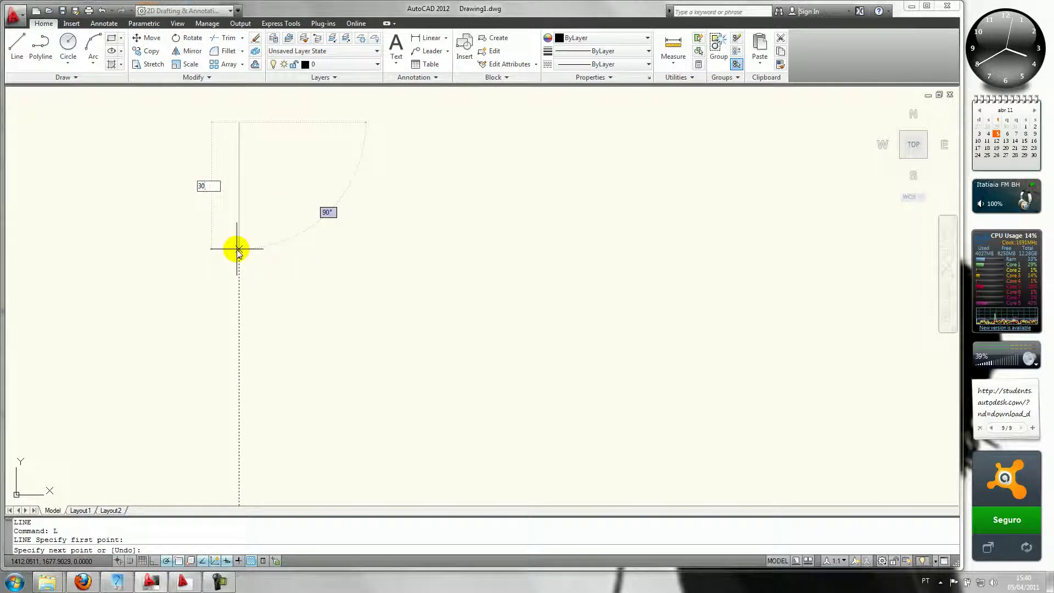
key("Return")
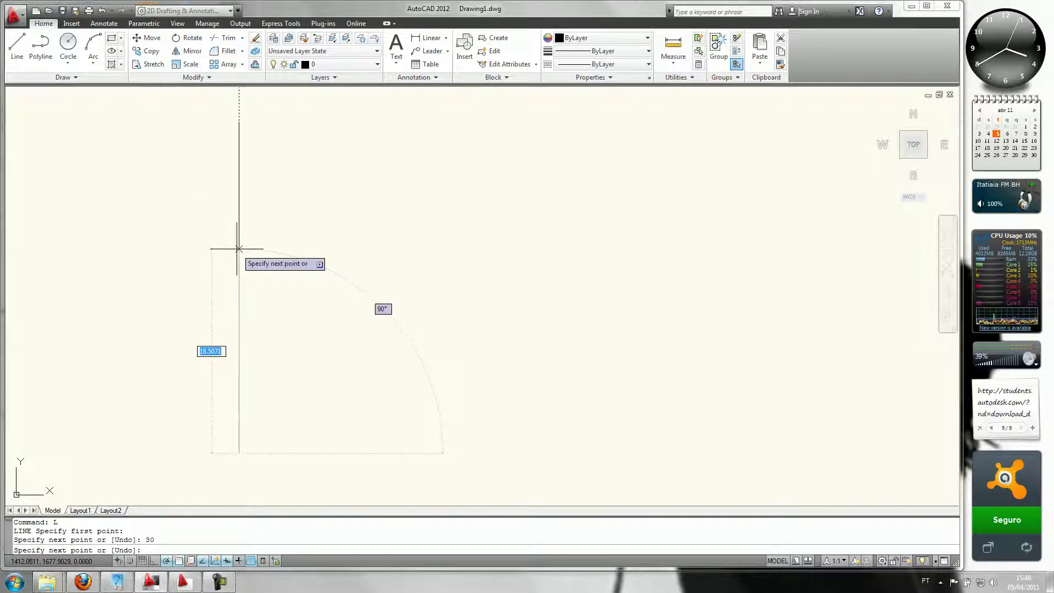
Step: Continue from the vertical line's lower end with a 30-unit horizontal line at 0° and finish the line
type("30")
key("Tab")
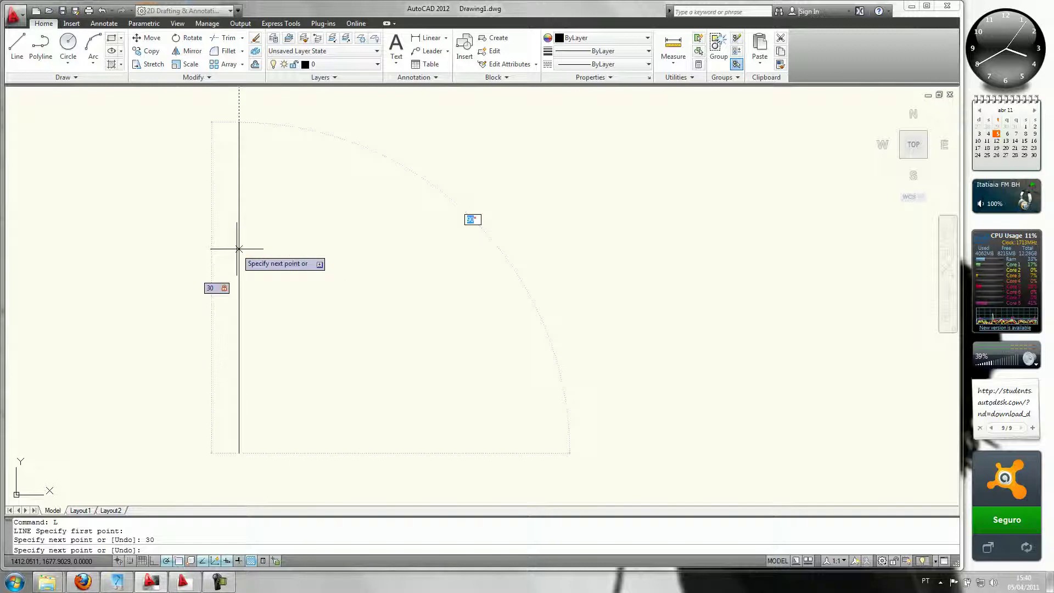
type("0")
key("Return")
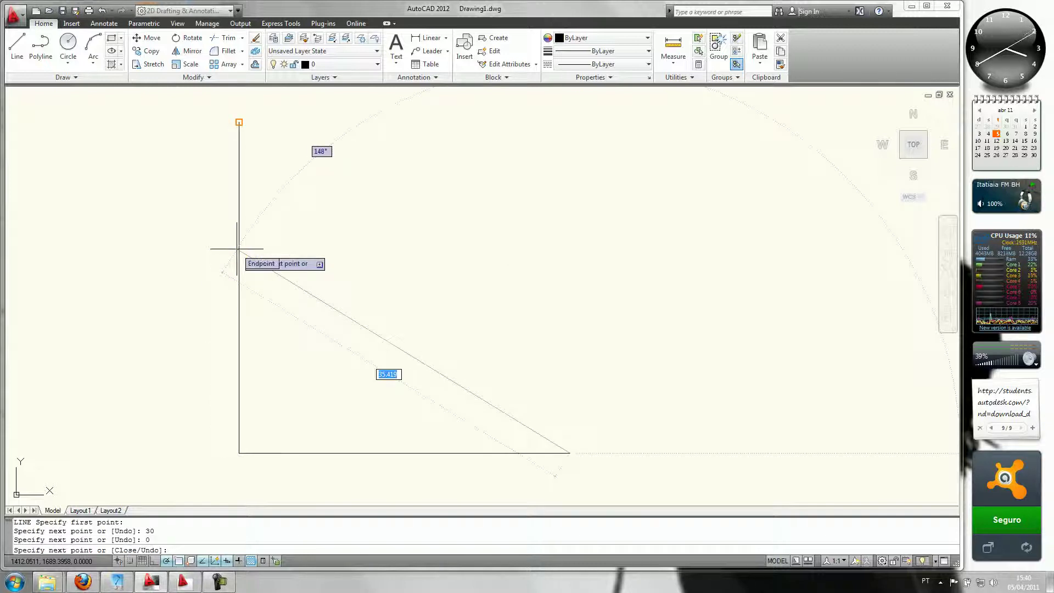
key("Return")
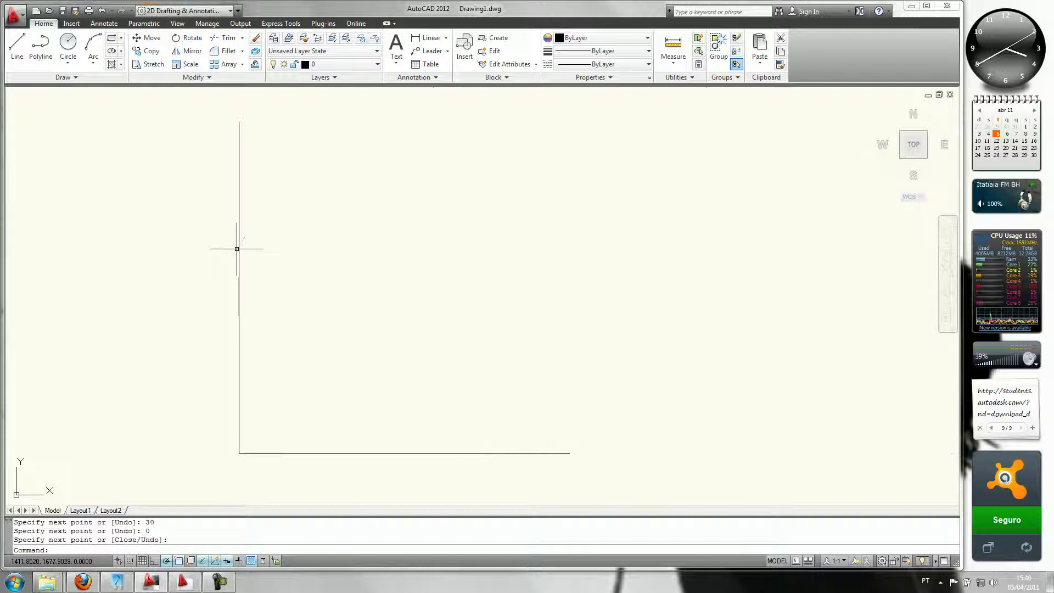
Step: Check the length and angle of the horizontal and vertical lines at their end grips
left_click(569, 453)
mouse_move(569, 453)
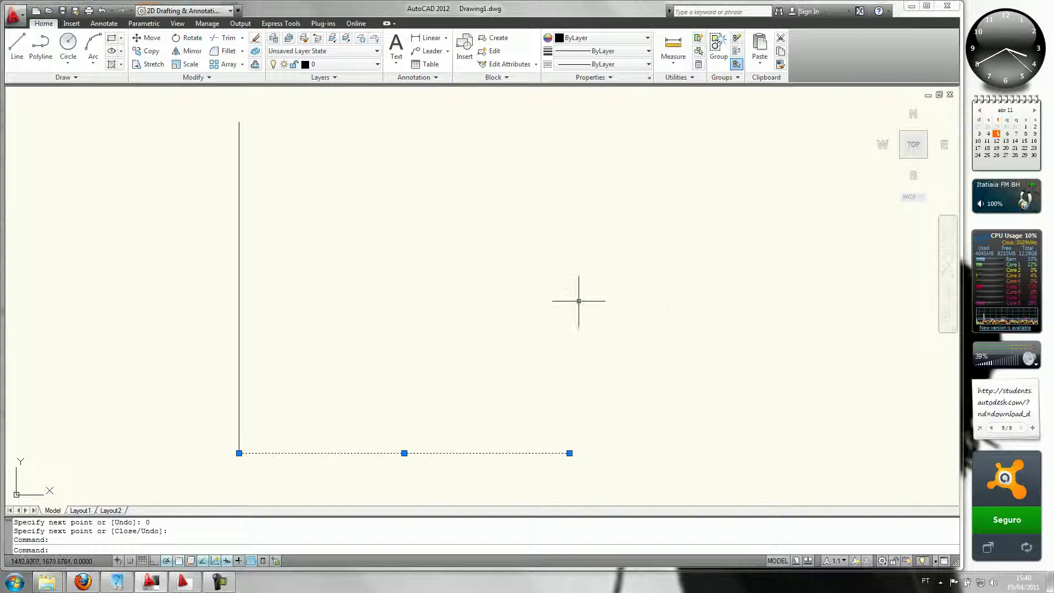
left_click(452, 237)
left_click(483, 261)
key("Escape")
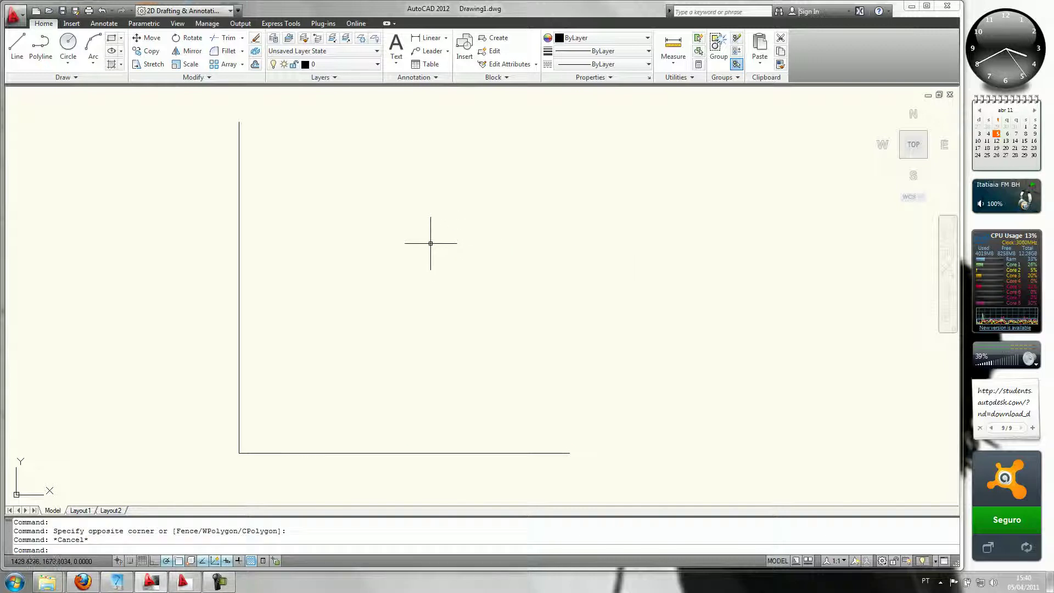
left_click(240, 142)
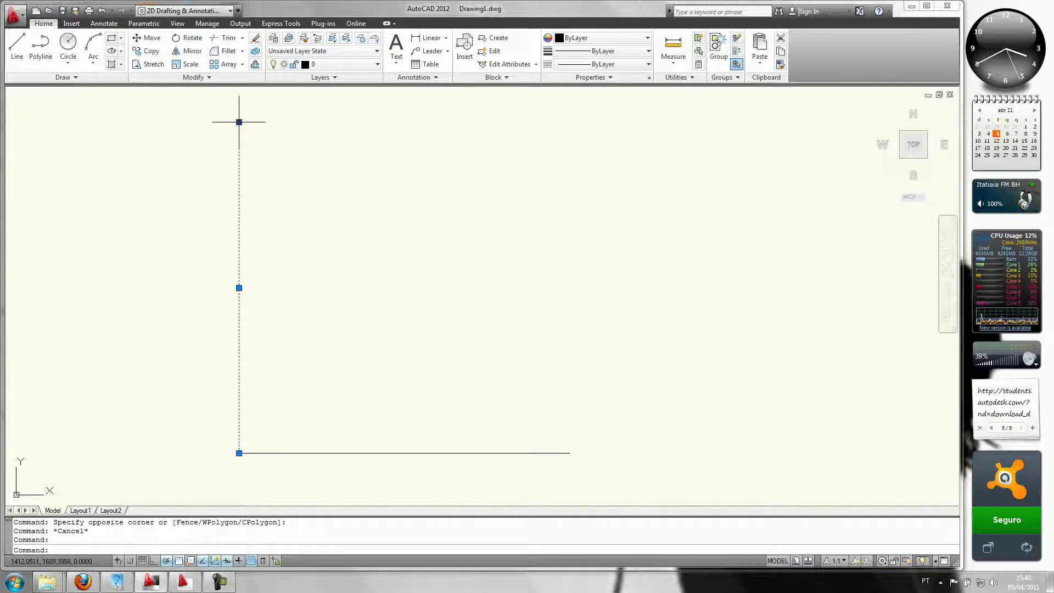
mouse_move(239, 122)
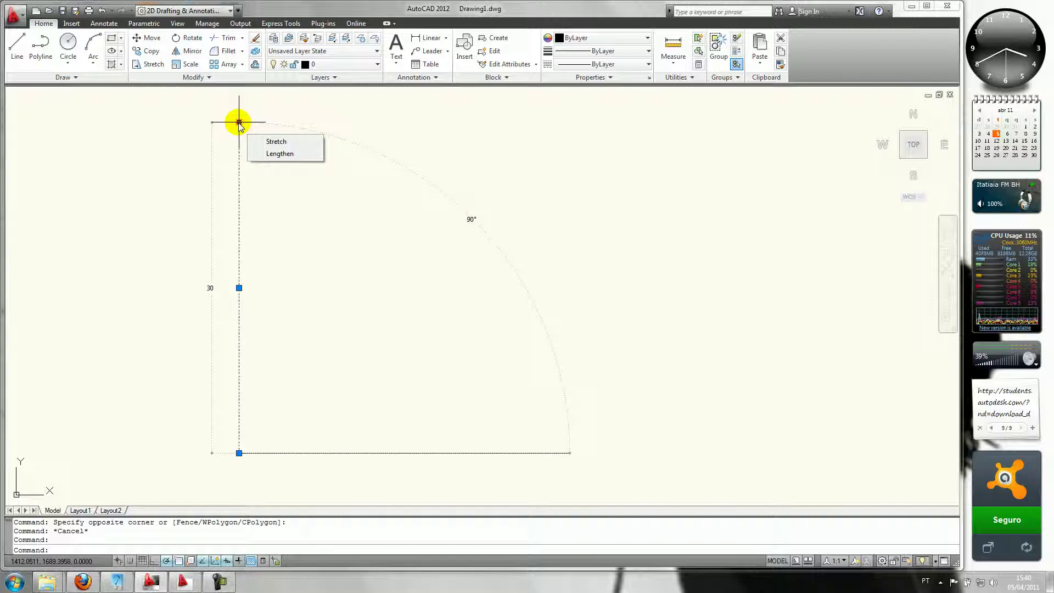
key("Escape")
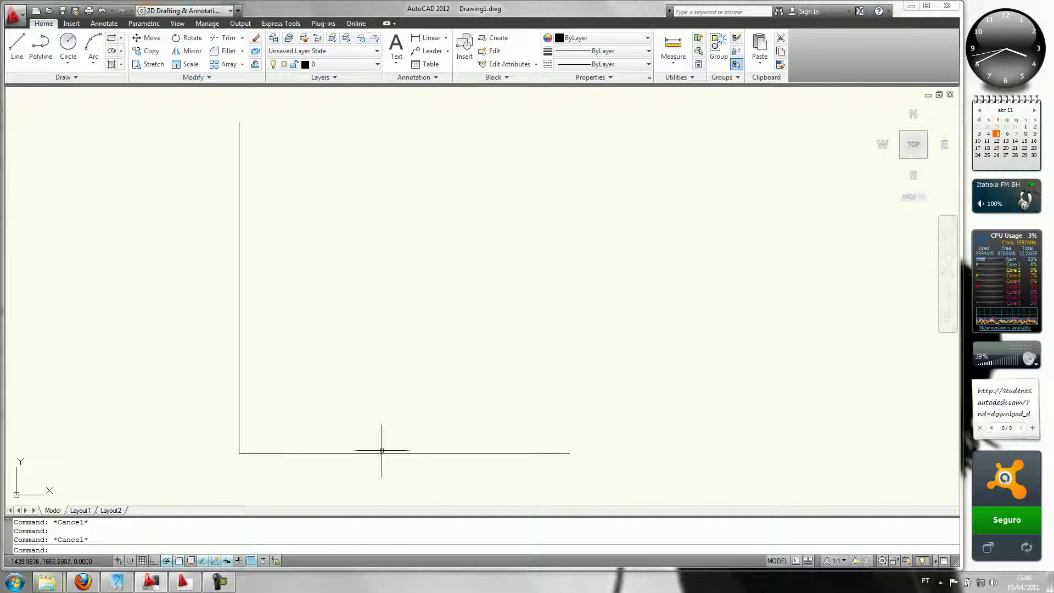
Step: Draw a 30-unit vertical line straight up from the horizontal line's free end
type("l")
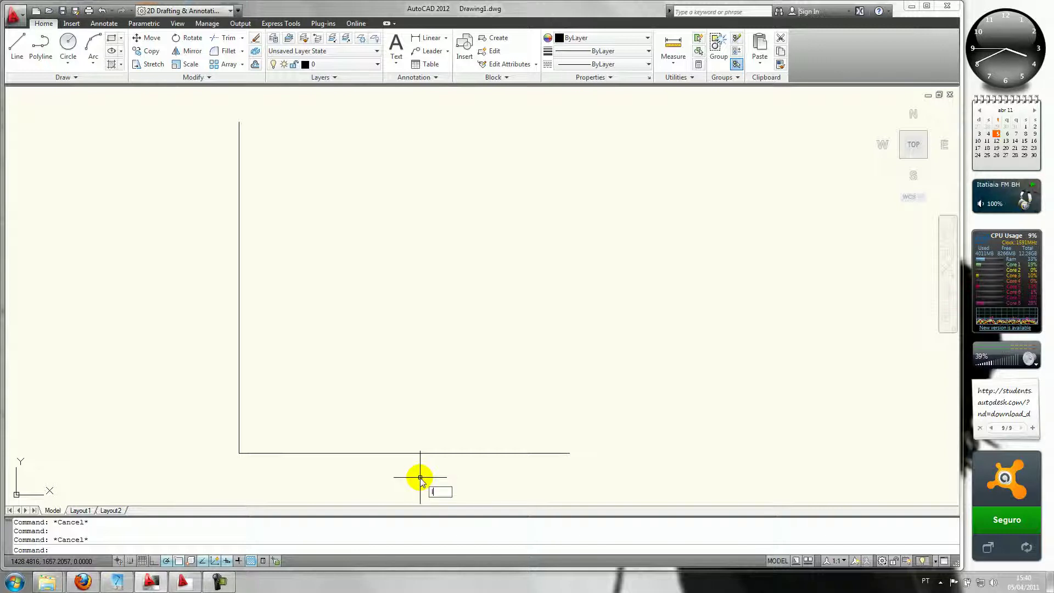
key("Return")
left_click(569, 453)
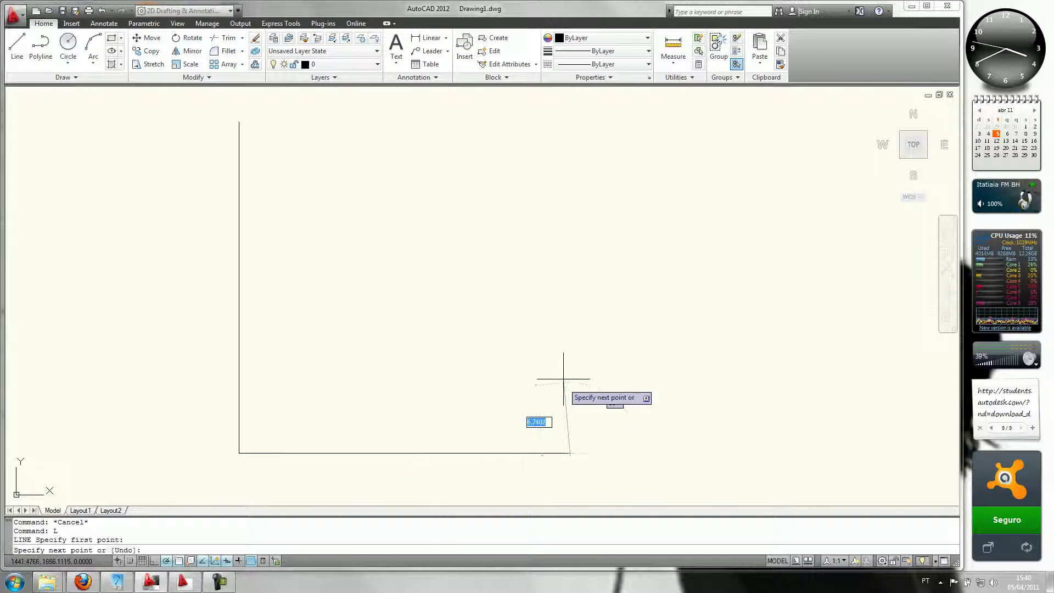
type("30")
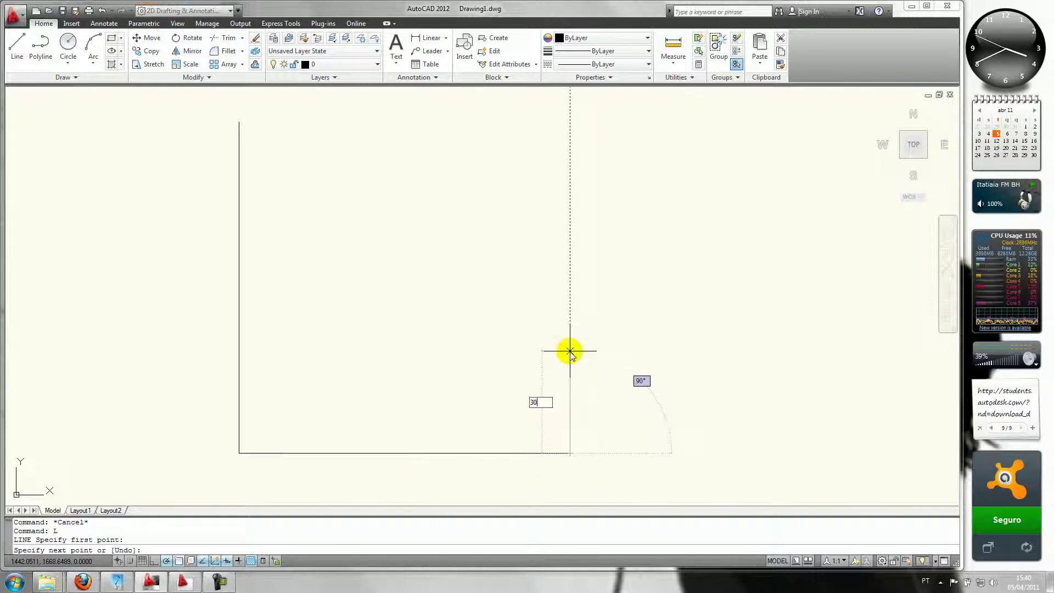
key("Return")
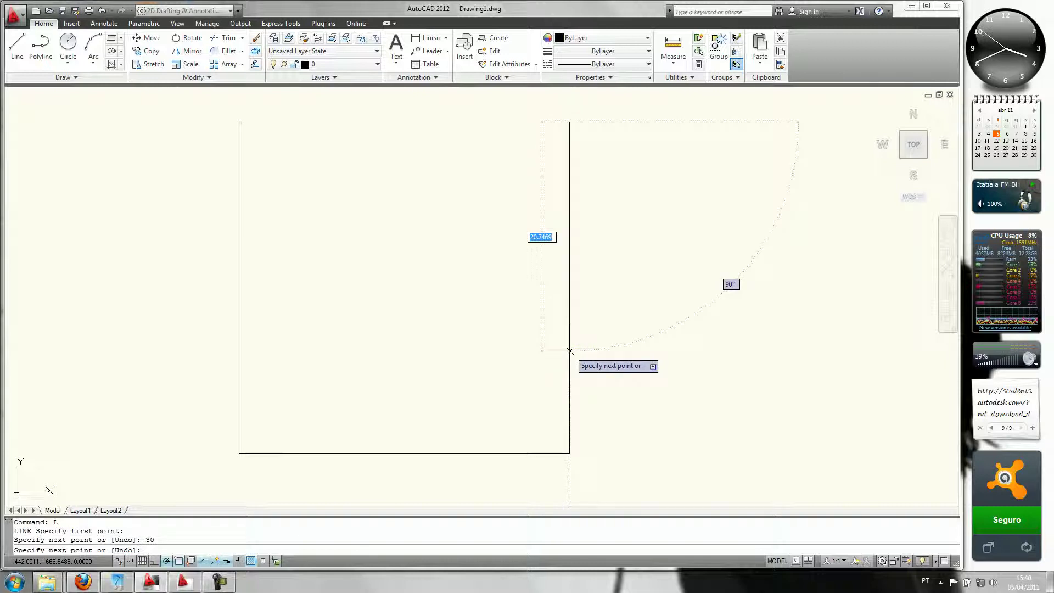
Step: Try to continue from the new vertical line's upper end with a 30-unit line at 0°, and undo both lines
type("30")
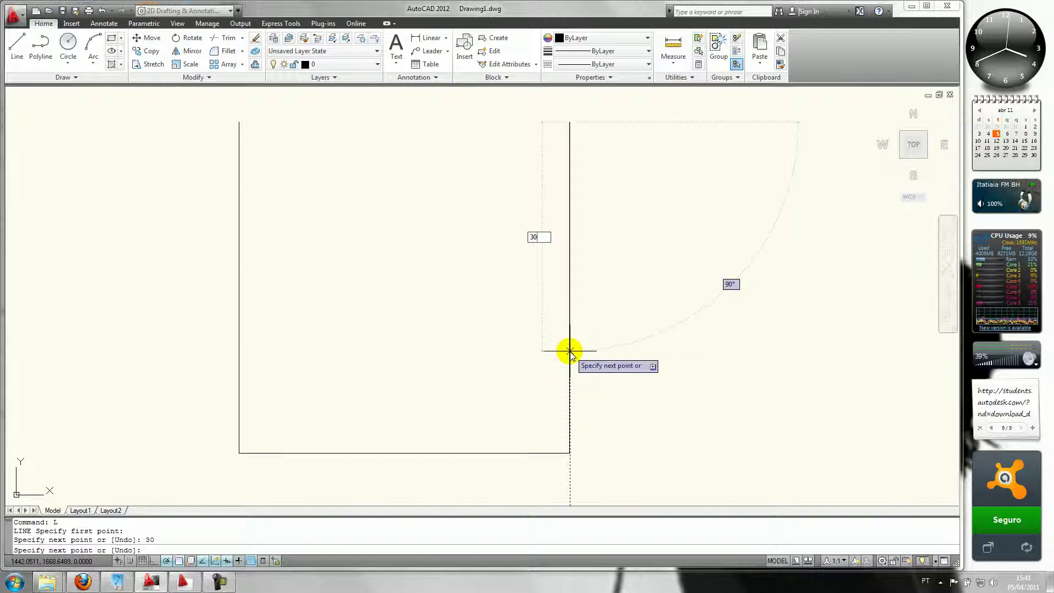
key("Tab")
type("0")
key("Return")
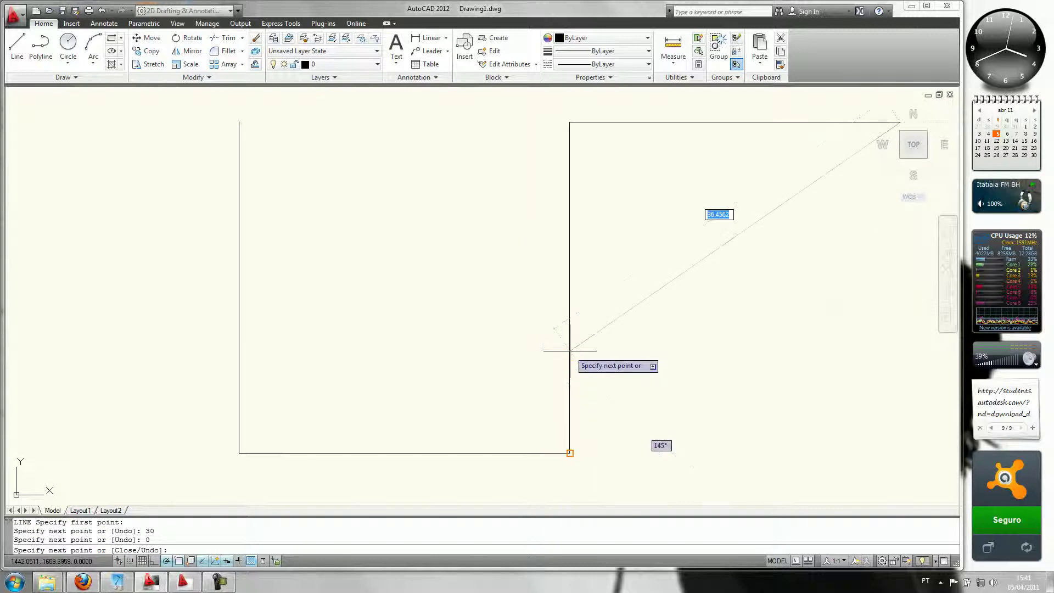
key("Escape")
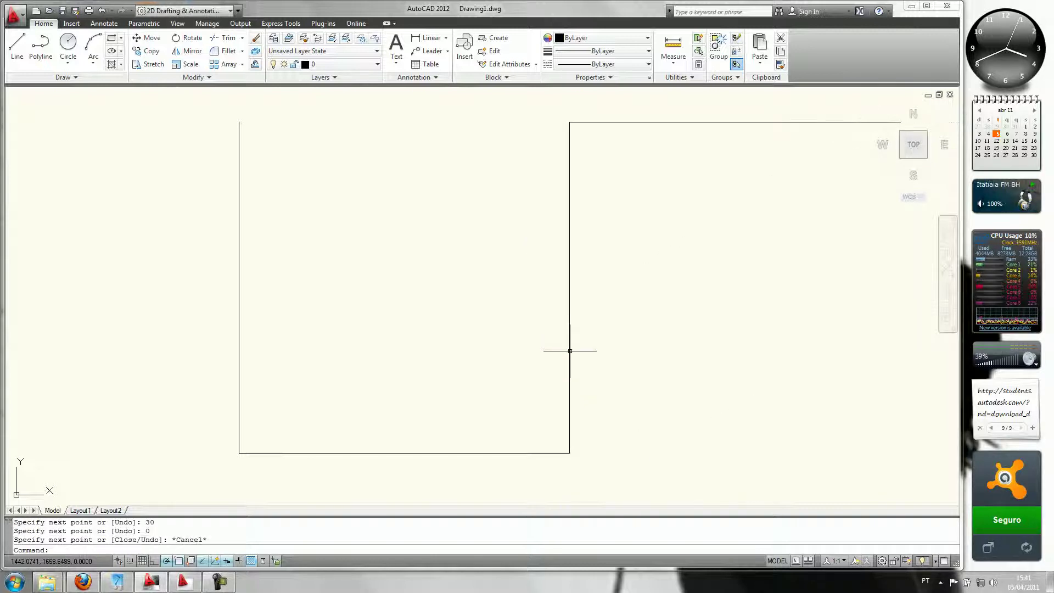
type("u")
key("Return")
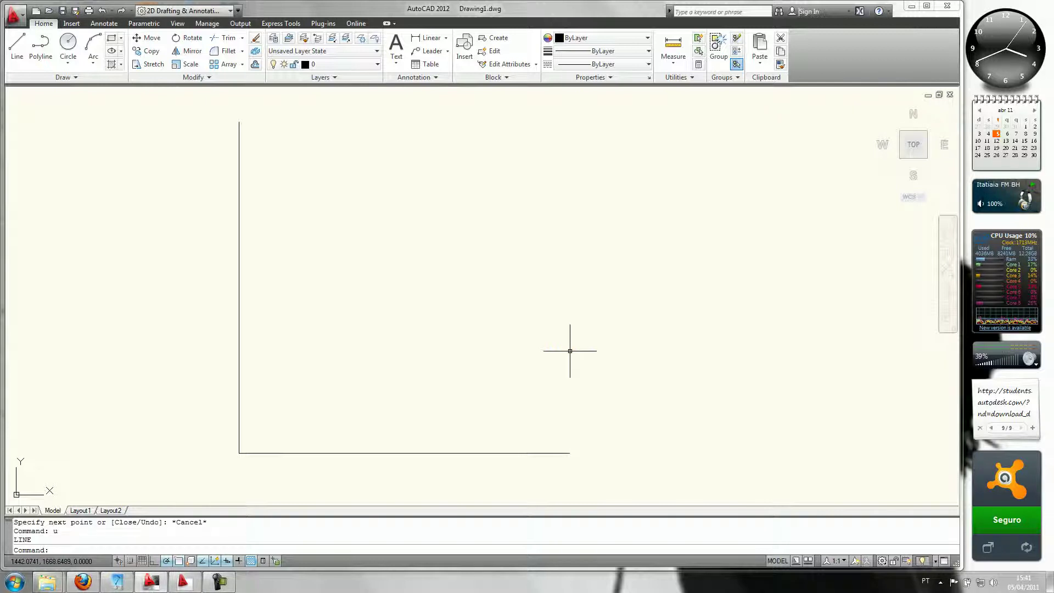
Step: Redraw the 30-unit vertical line straight up from the free end of the horizontal line
type("l")
key("Return")
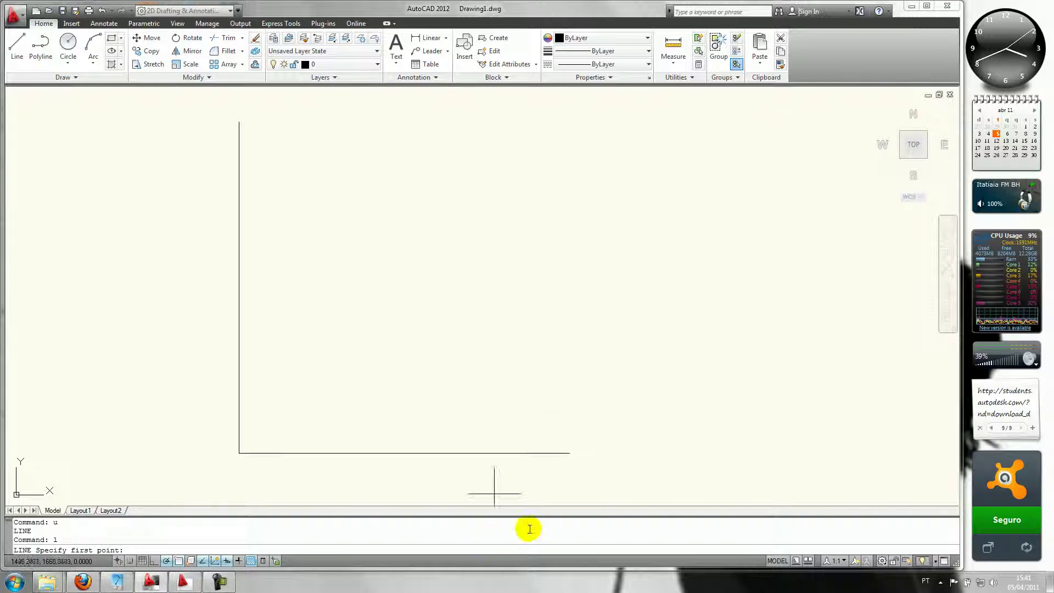
left_click(570, 453)
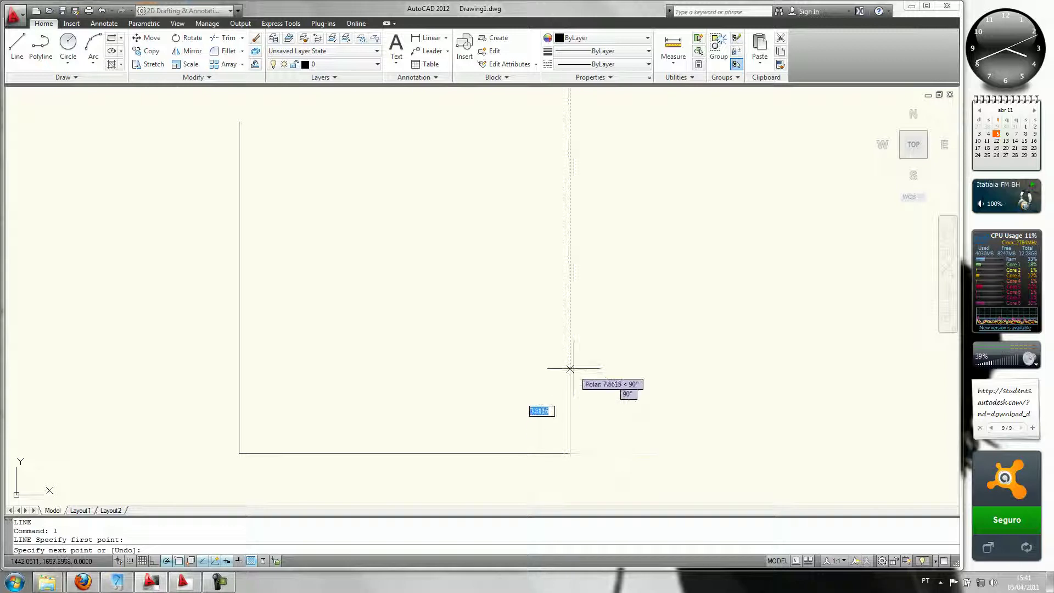
type("30")
key("Return")
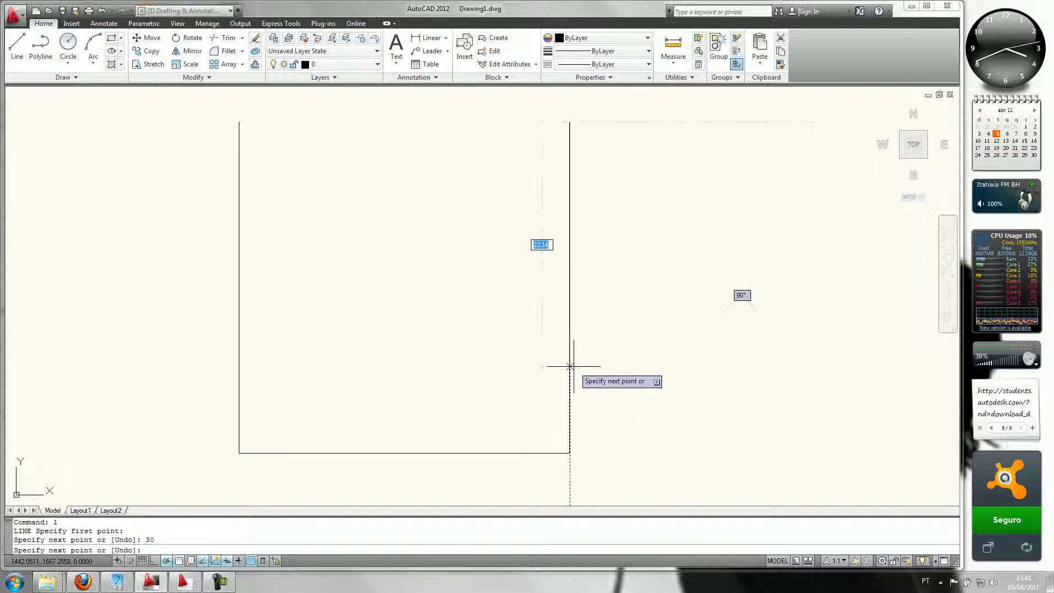
Step: Close the square from the new line's upper end with a line of length -30 at 0°, and finish the line
type("-30")
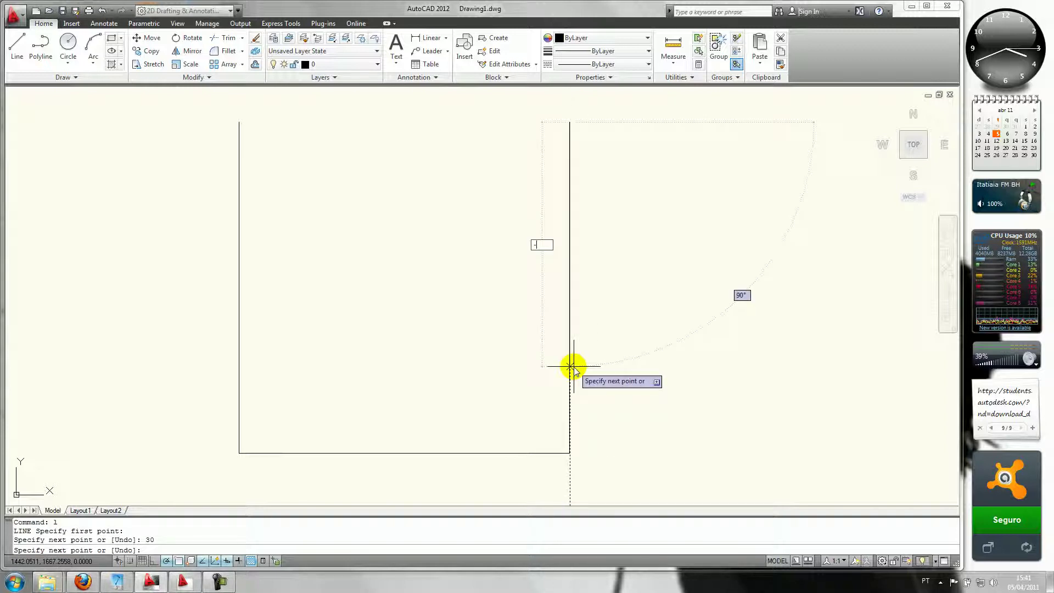
key("Tab")
type("0")
key("Return")
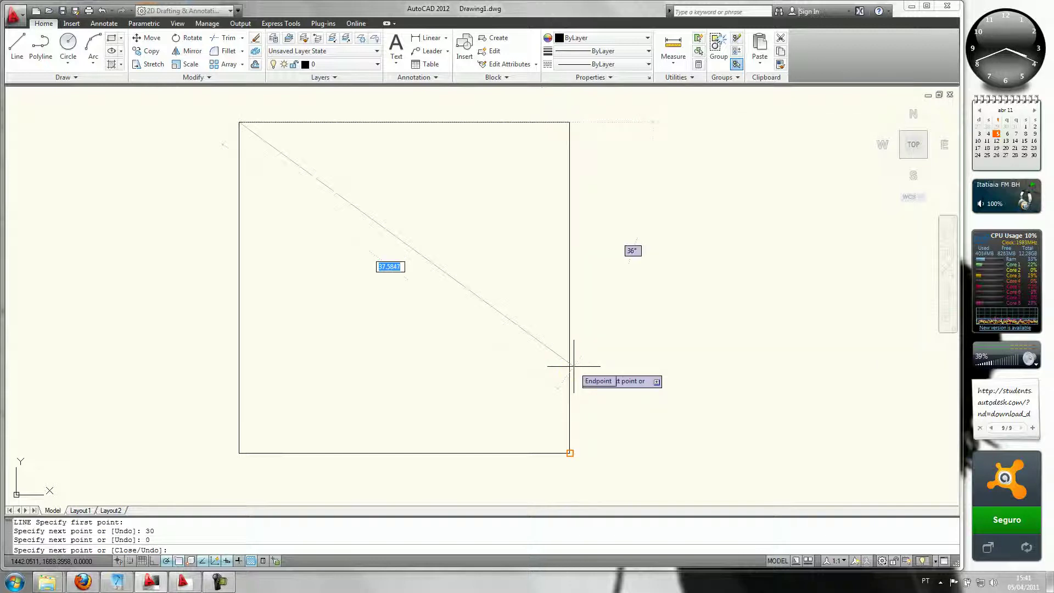
key("Return")
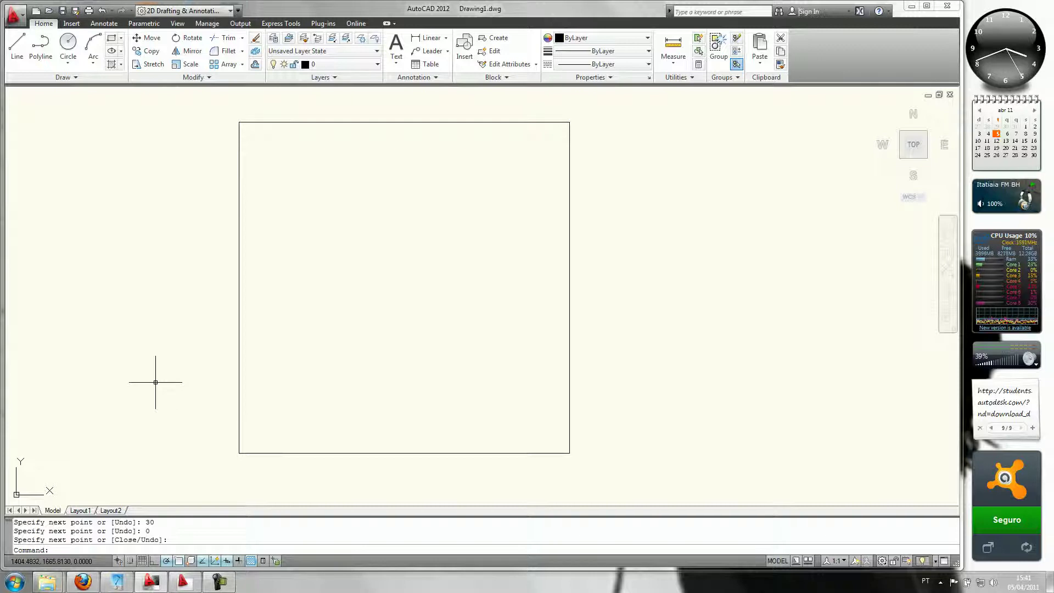
Step: Check the length and angle of the square's upper horizontal line and second vertical line at their end grips
left_click(346, 121)
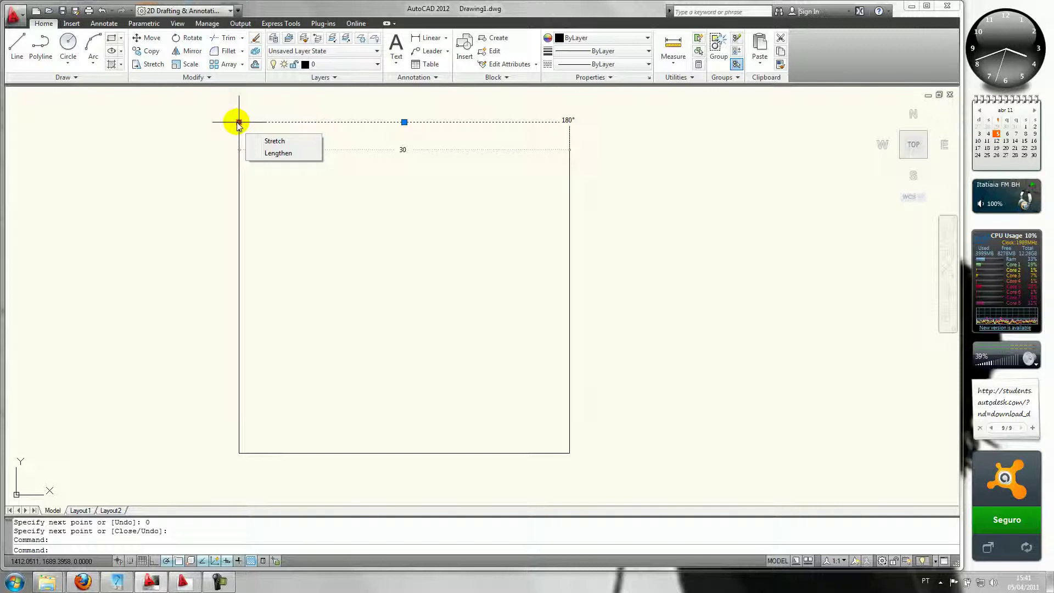
left_click(569, 216)
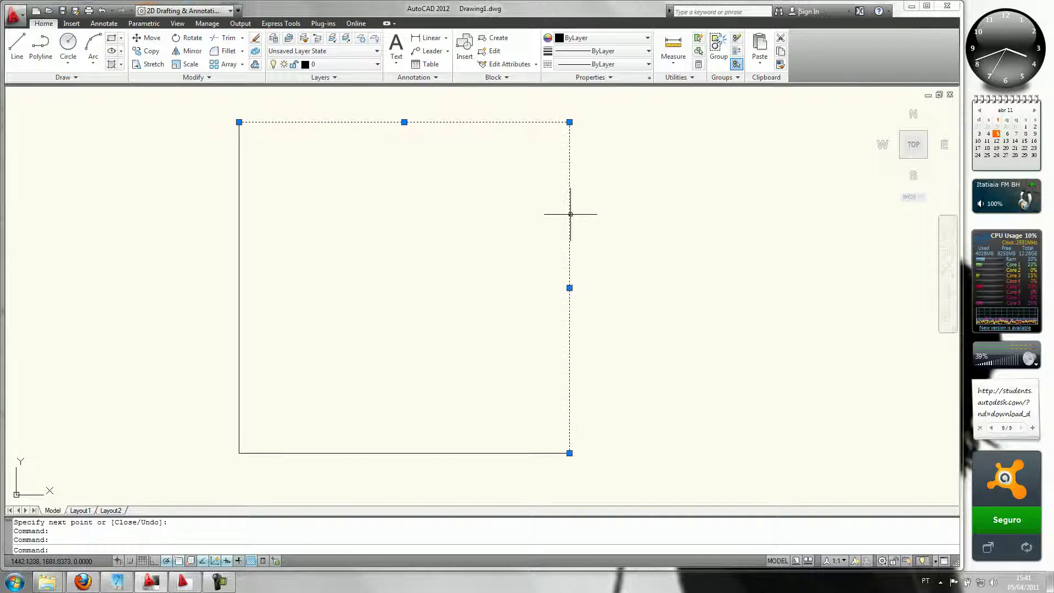
left_click(569, 452)
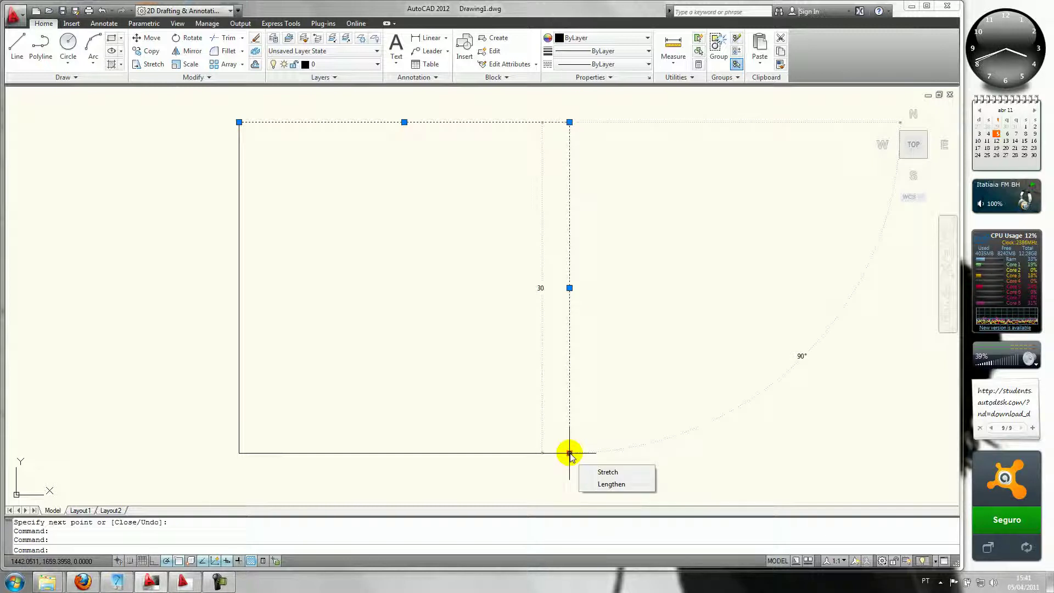
key("Escape")
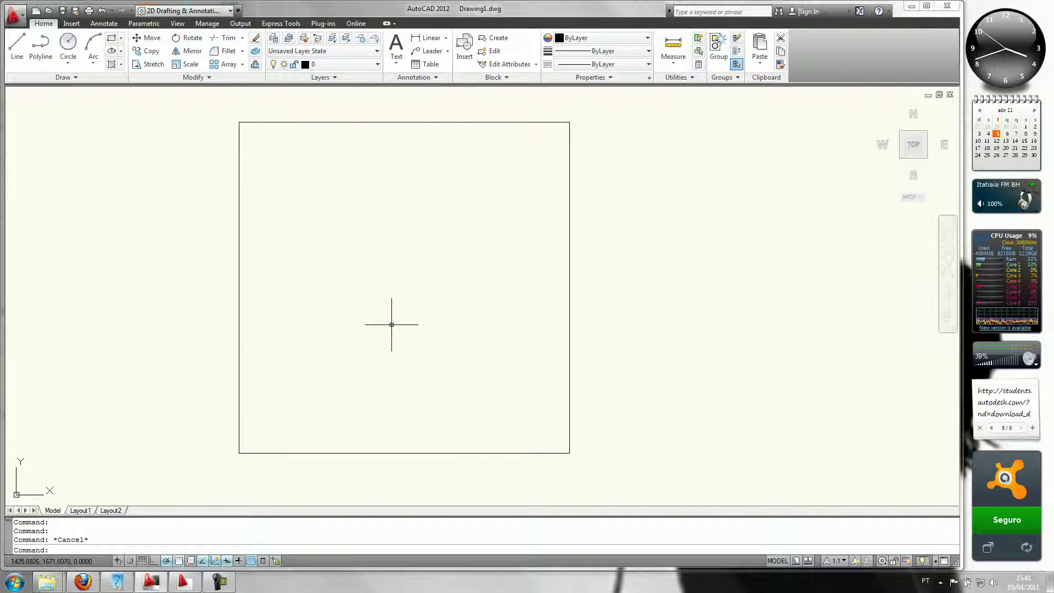
Step: Erase all lines of the square from the drawing
key("ctrl+a")
key("Delete")
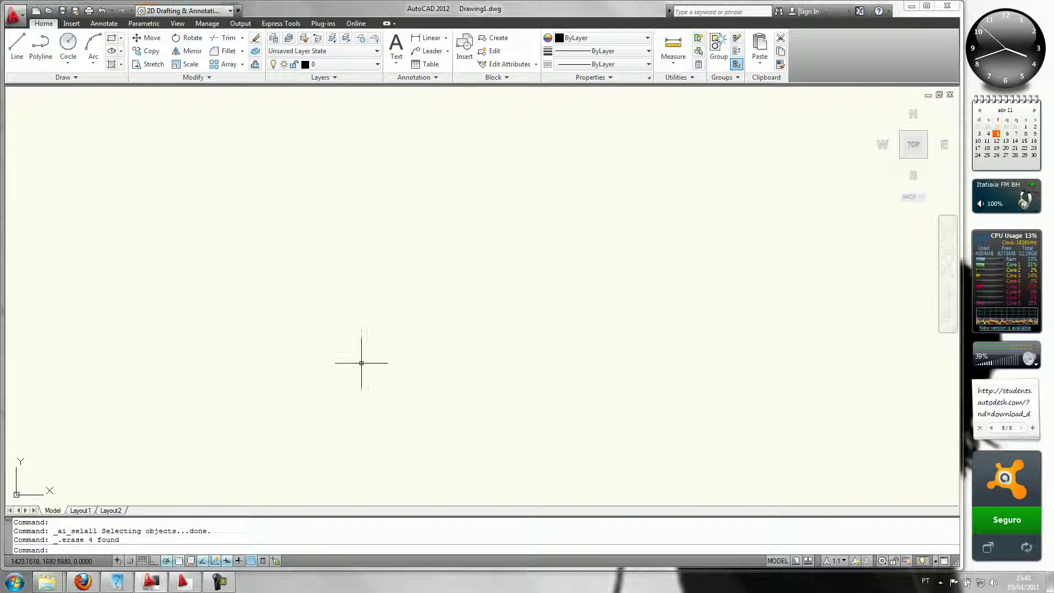
Step: Set the drawing's insertion units to Centimeters and the angle precision to 0.0
left_click(24, 20)
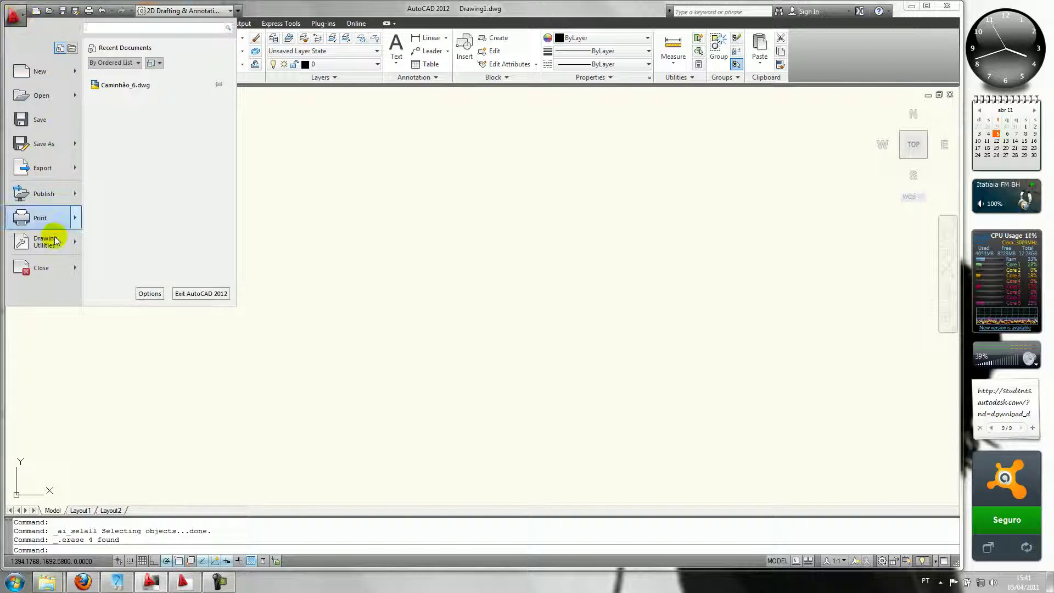
mouse_move(55, 240)
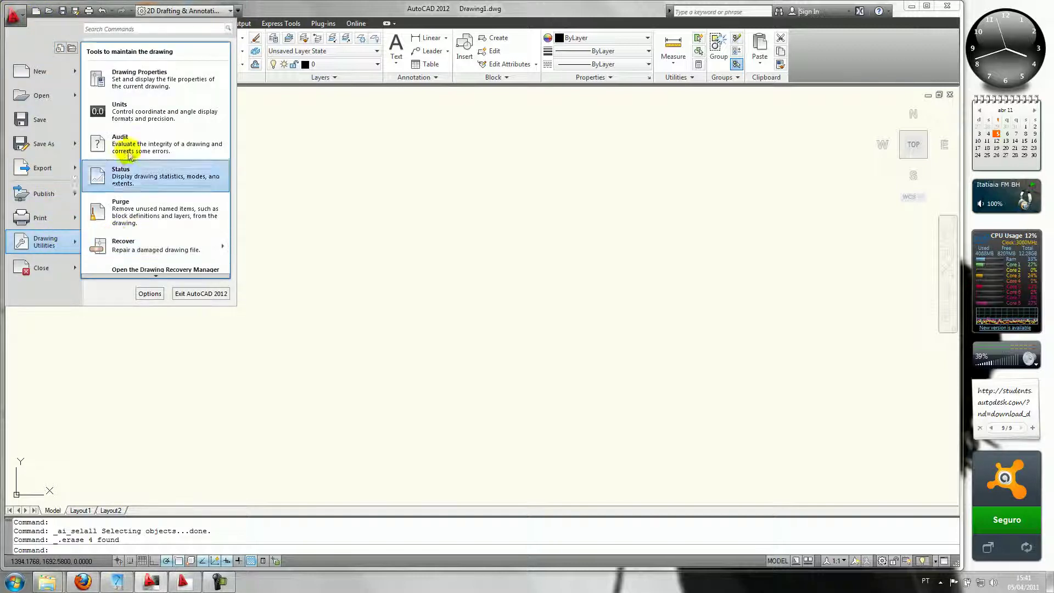
left_click(118, 114)
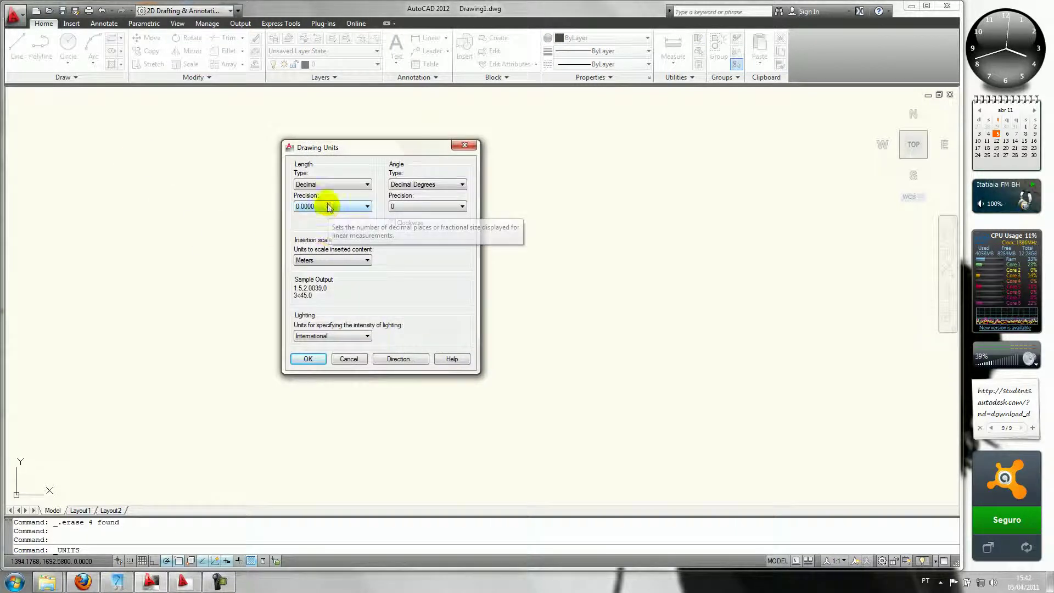
left_click(321, 258)
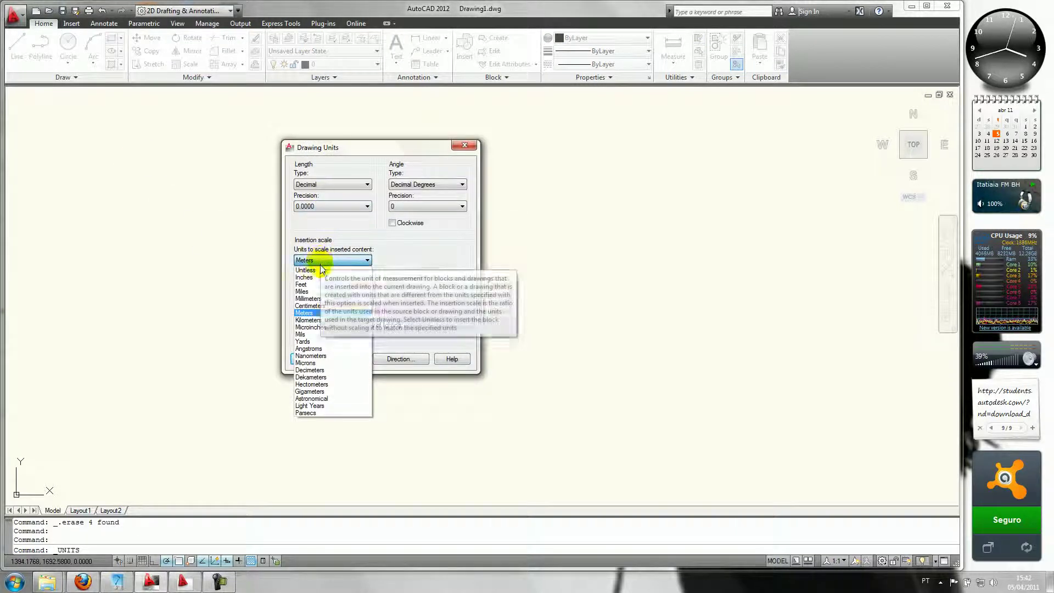
left_click(307, 306)
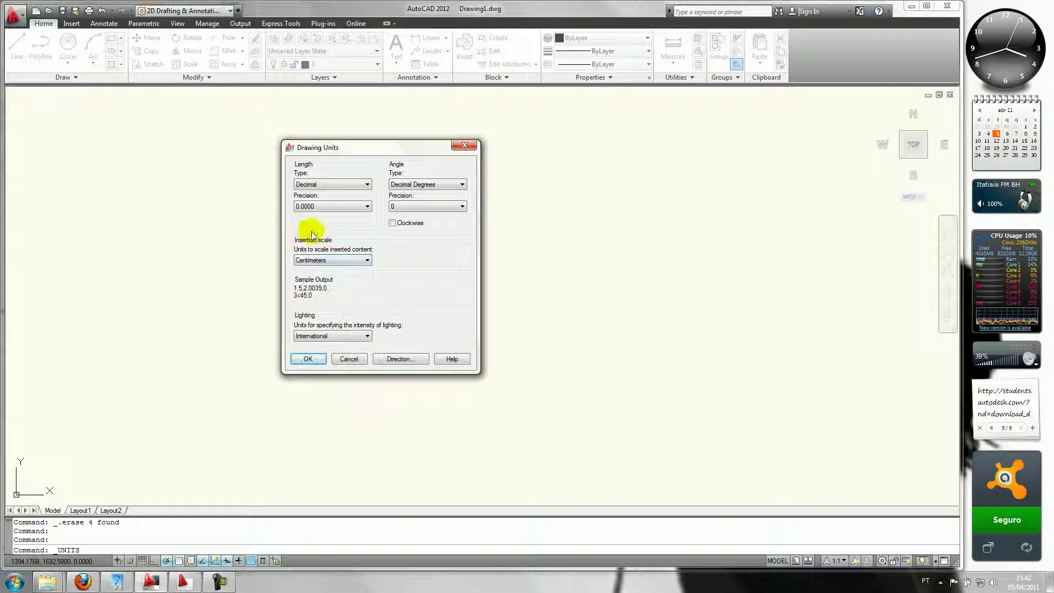
left_click(419, 206)
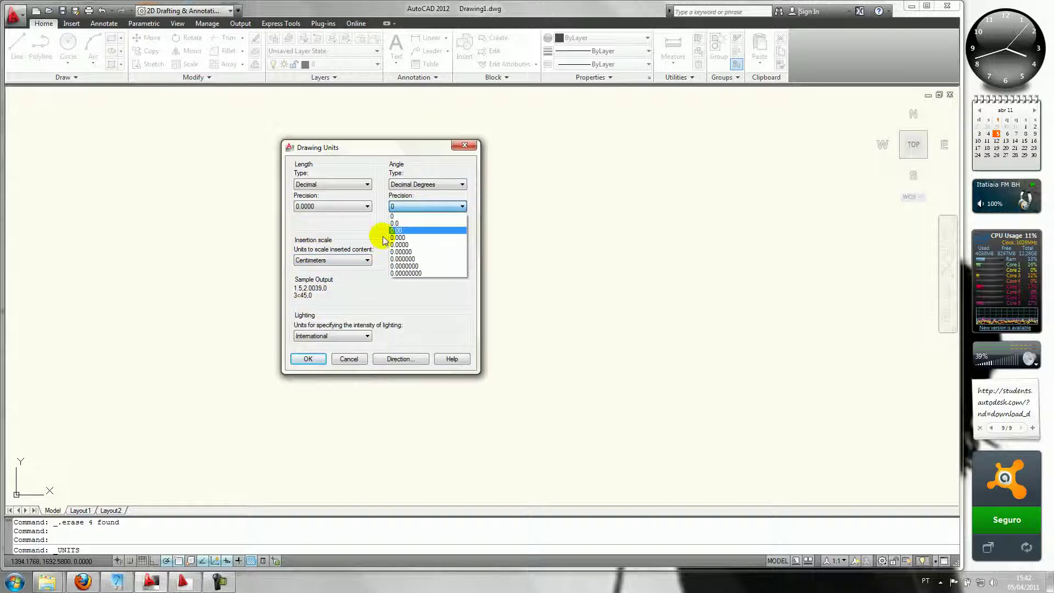
left_click(395, 224)
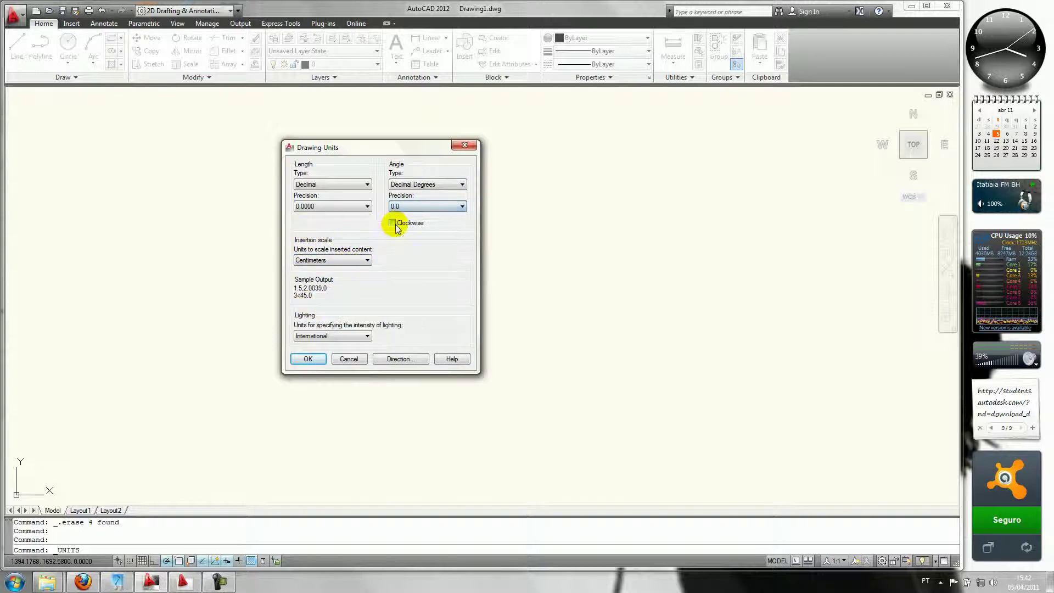
left_click(301, 359)
Step: Draw a 25.5-unit vertical line straight down from a new start point in the empty drawing
type("l")
key("Return")
left_click(244, 160)
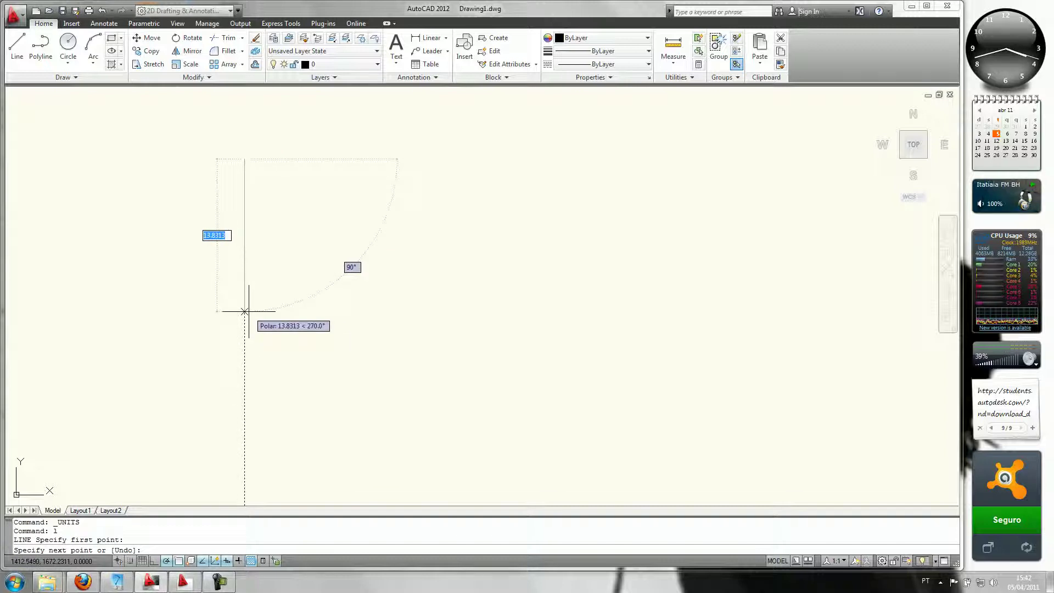
type("25.5")
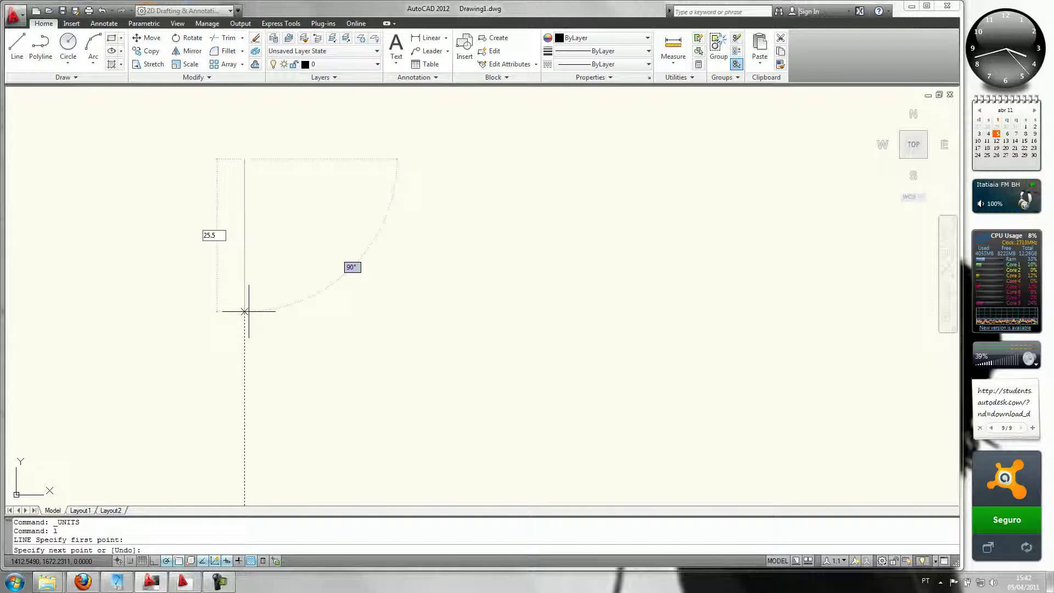
key("Return")
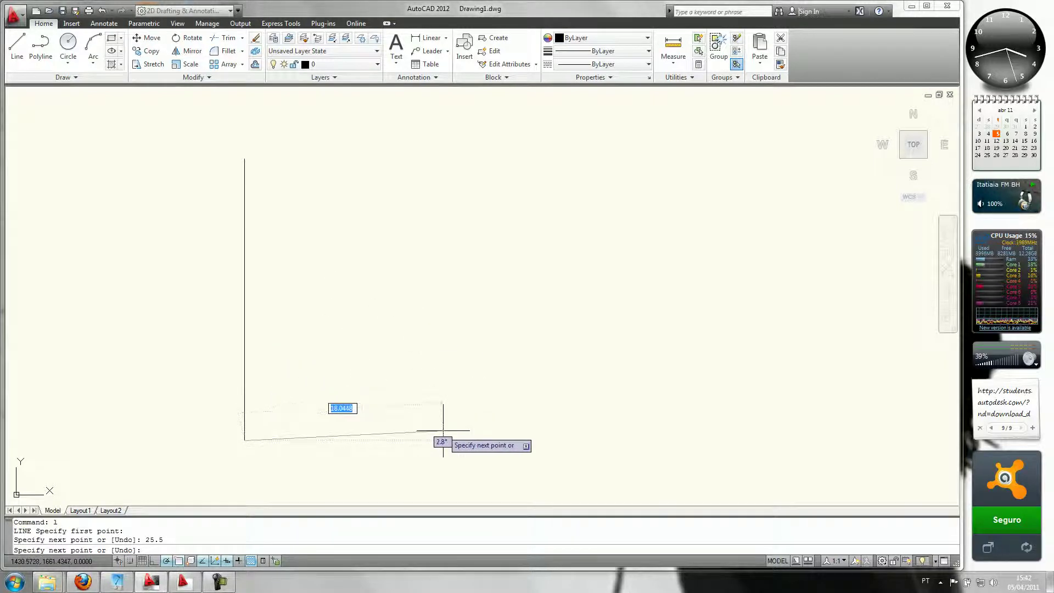
Step: Continue from the vertical line's lower end with a 25.5-unit horizontal line at 0°
type("25")
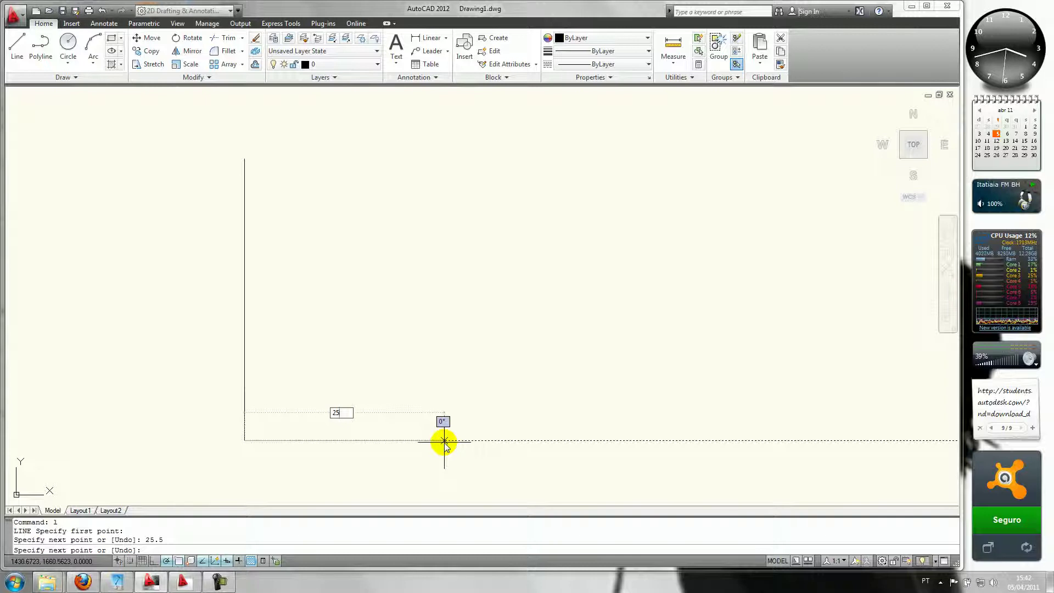
type(".5")
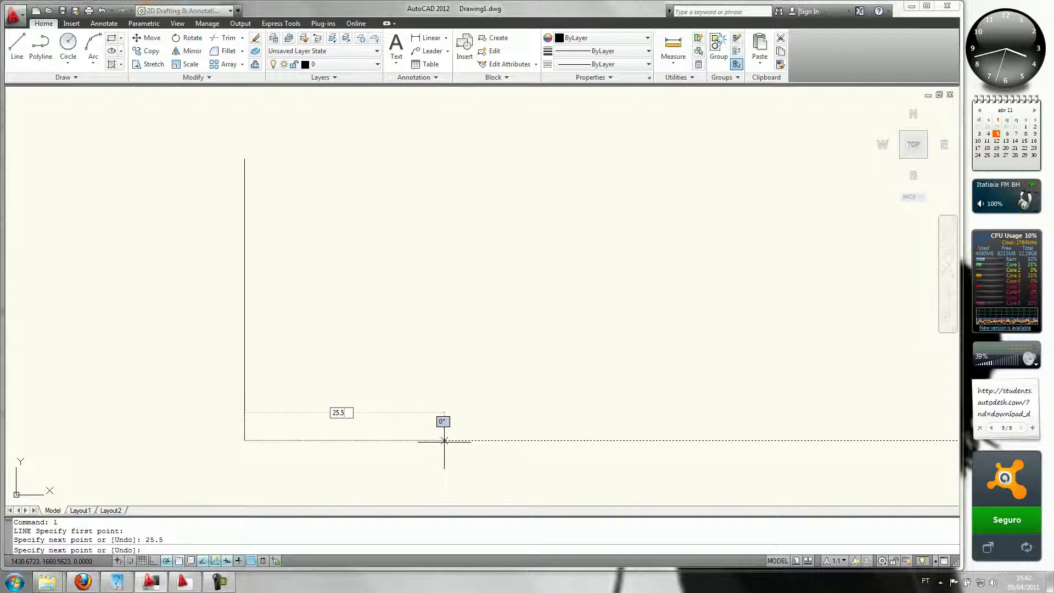
key("Return")
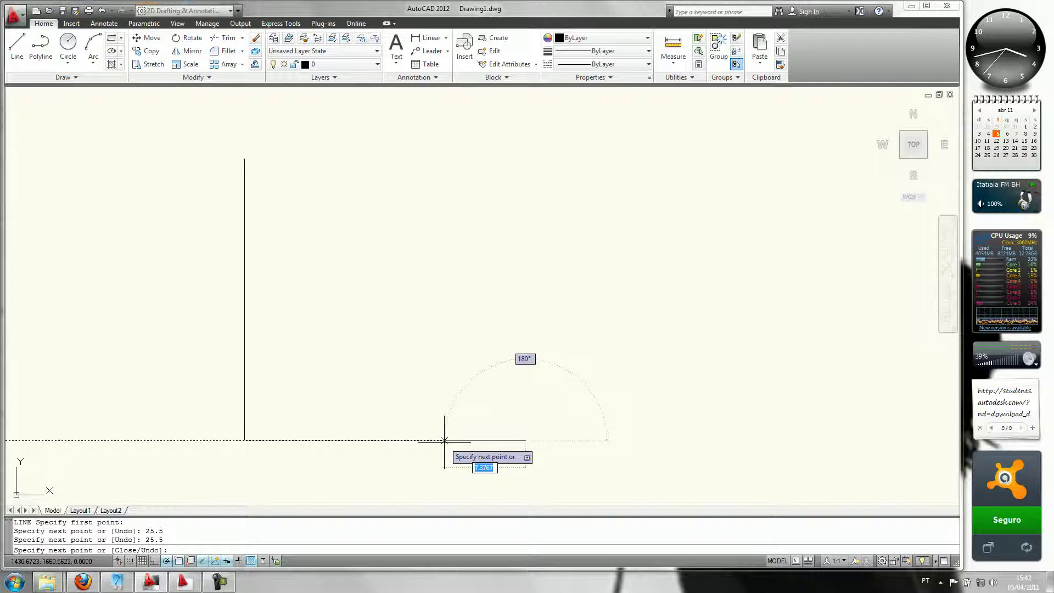
Step: Continue from the horizontal line's free end with a 25.5-unit line upward at 90°
type("25")
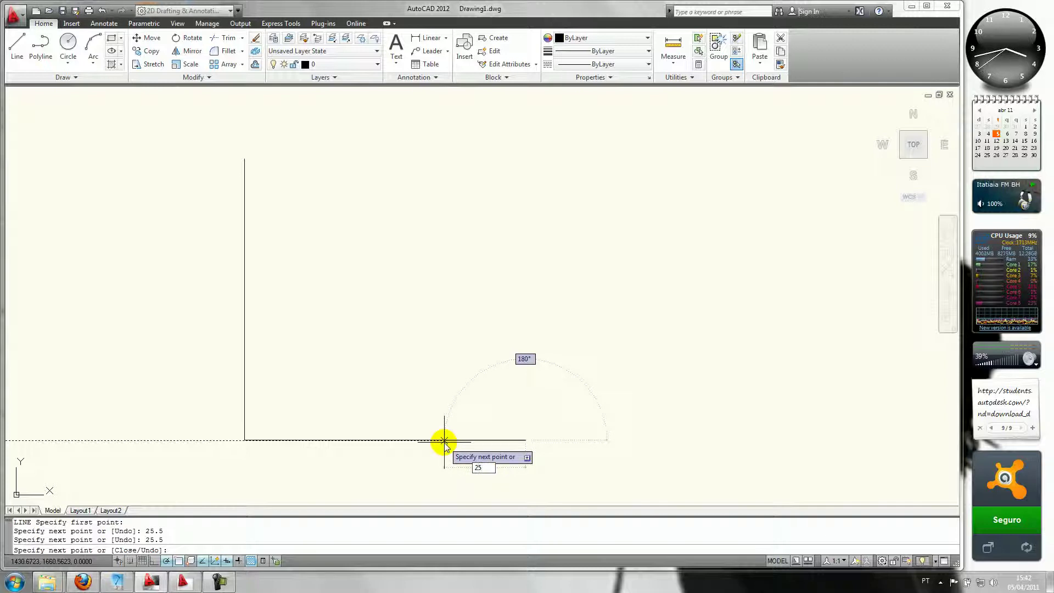
type(".5")
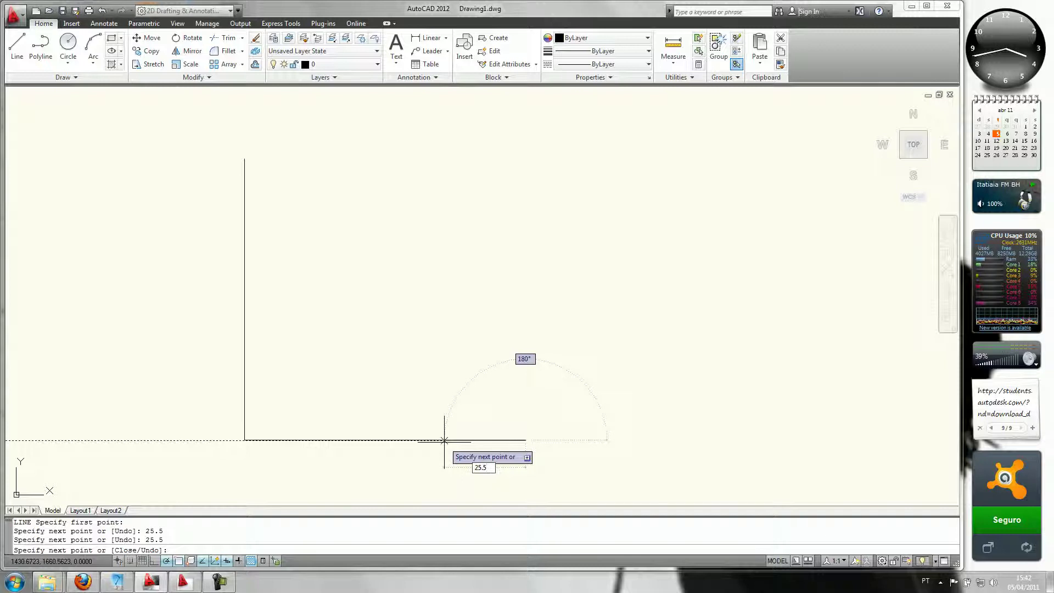
key("Tab")
type("90")
key("Return")
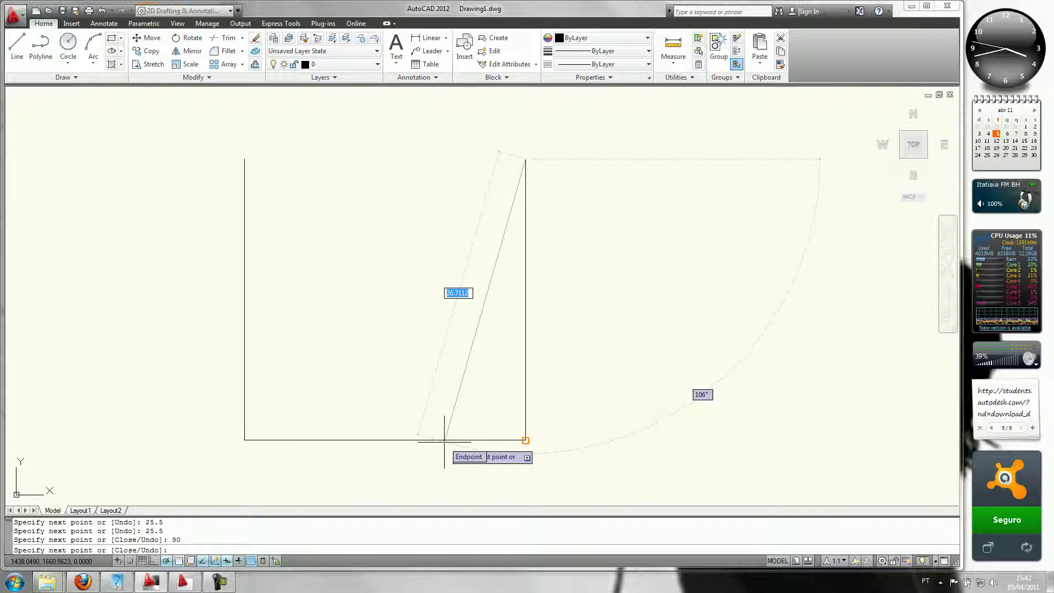
Step: Close the square with a line of length -25.5 at 0° from the right side's upper end, then finish the line command
type("-25.5")
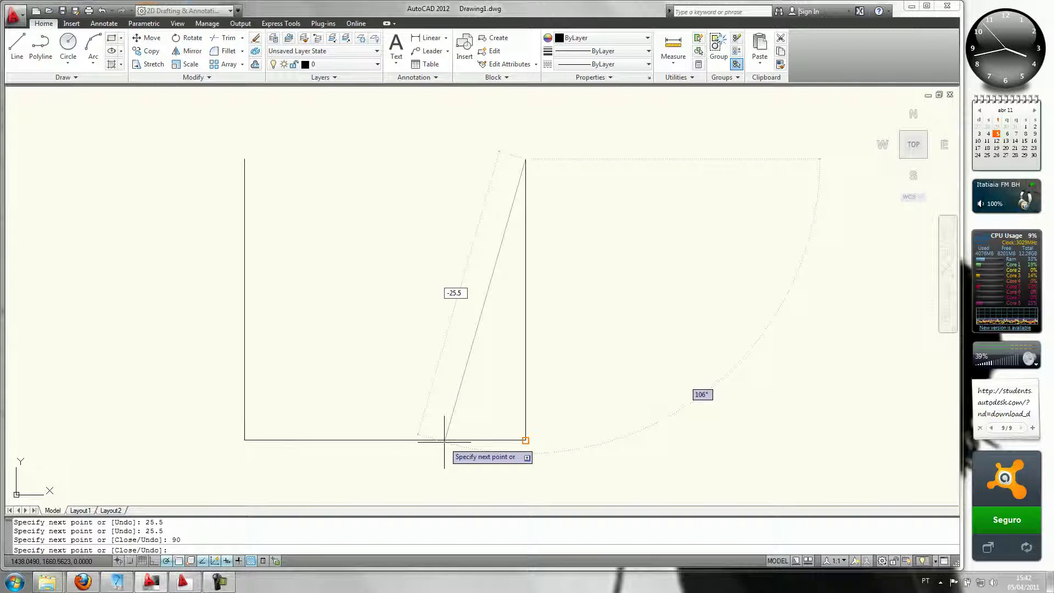
key("Tab")
type("0")
key("Return")
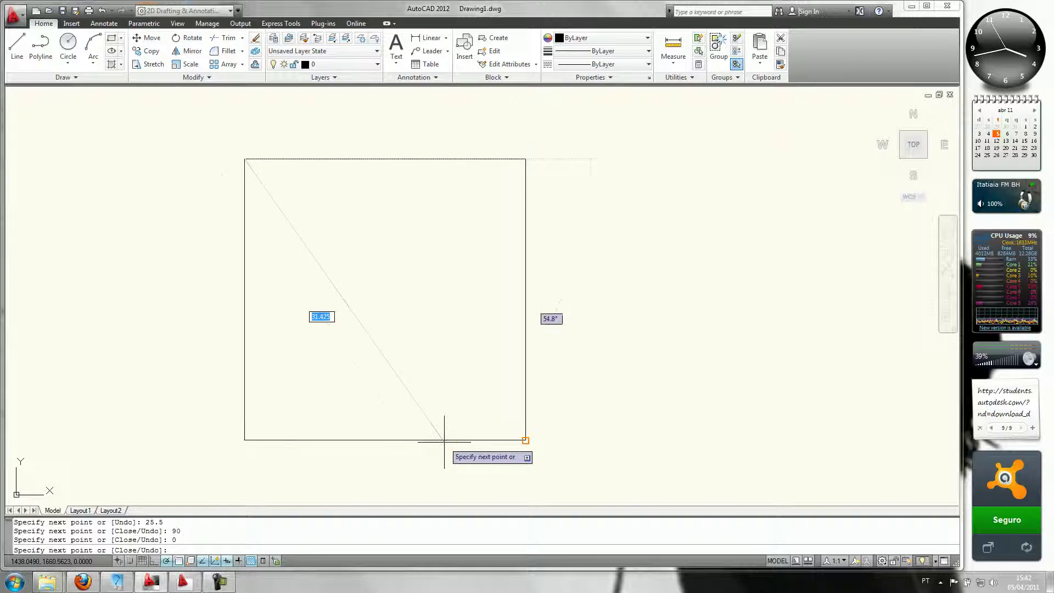
key("Return")
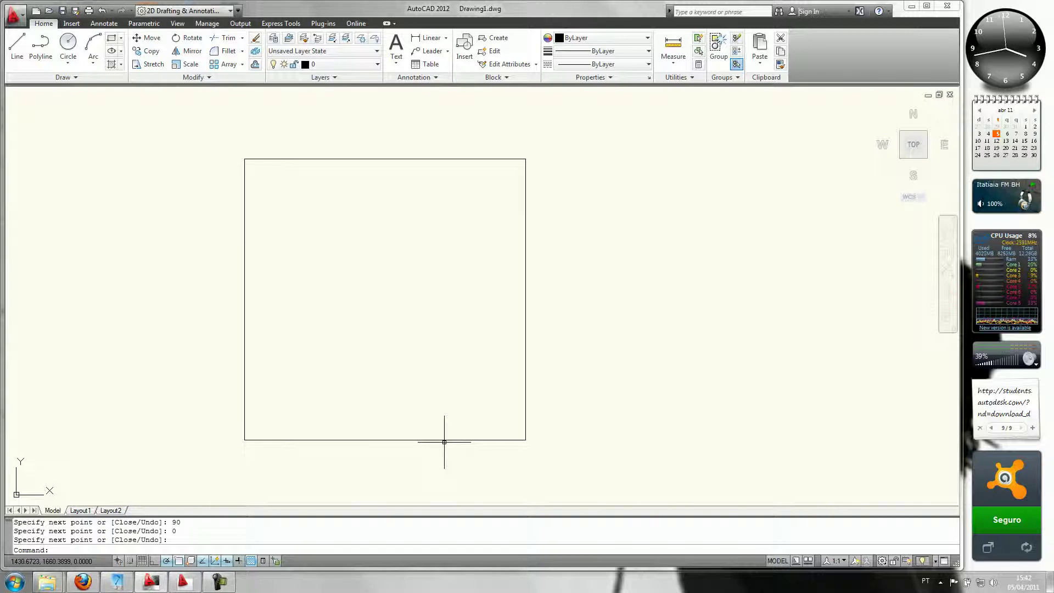
Step: Check the length and angle of the square's upper line at its right endpoint, then clear the selection
left_click(352, 158)
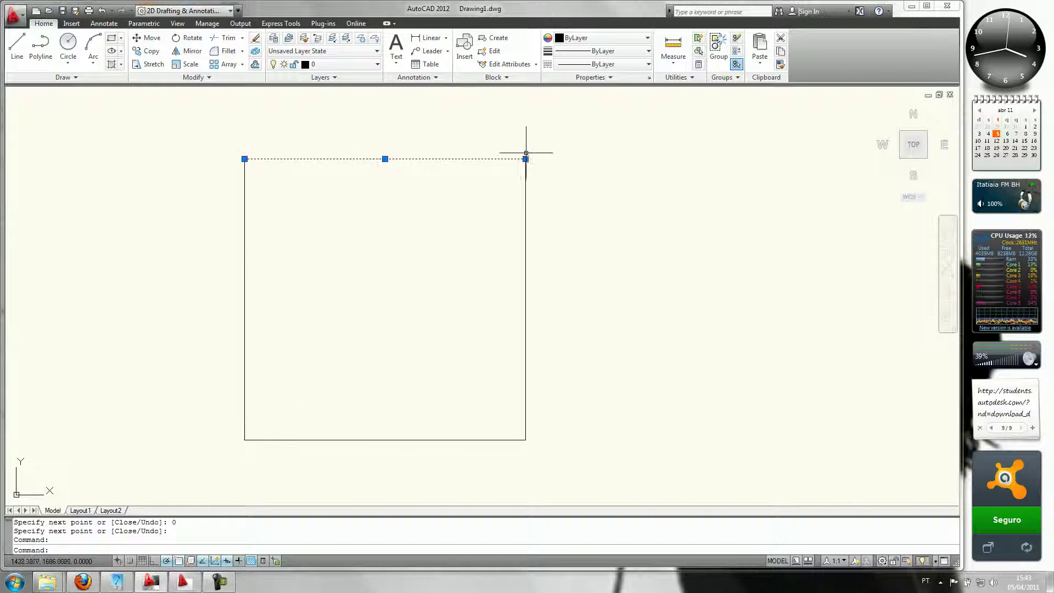
mouse_move(525, 158)
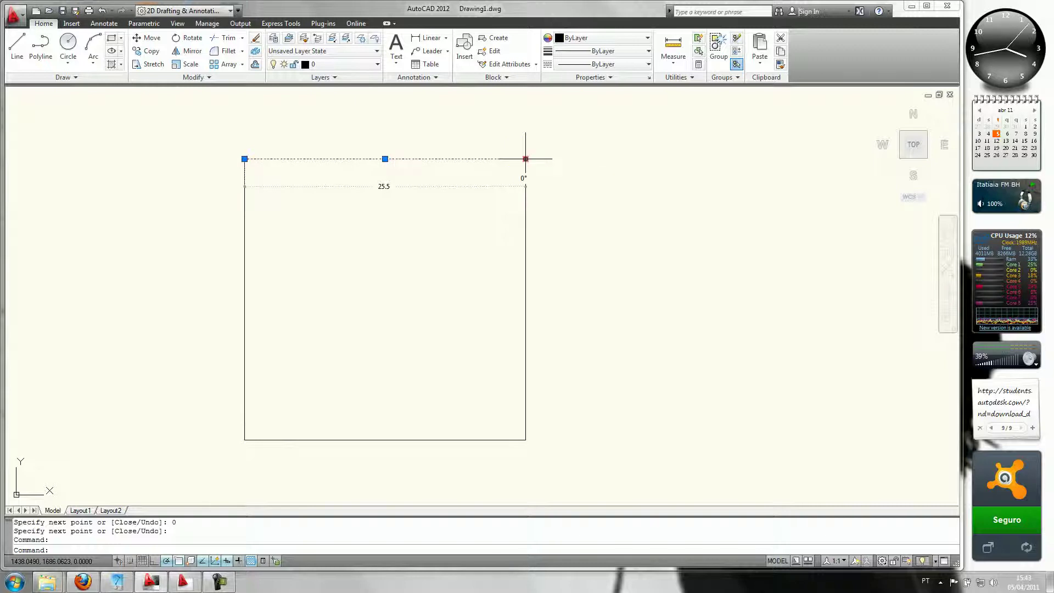
key("Escape")
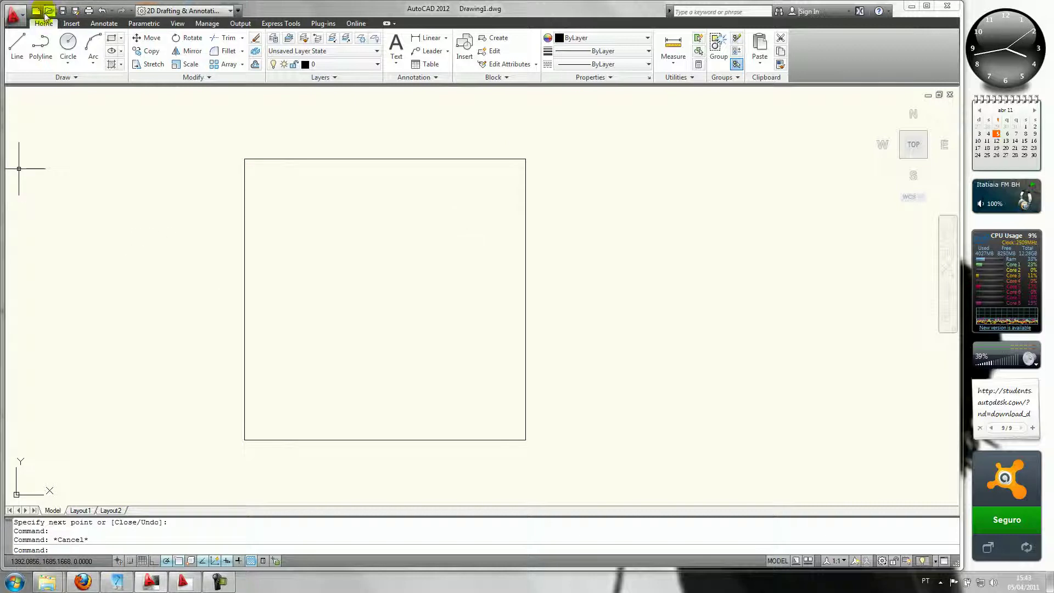
Step: Open the drawing units settings and examine the length precision, insertion scale and angle precision options
left_click(18, 17)
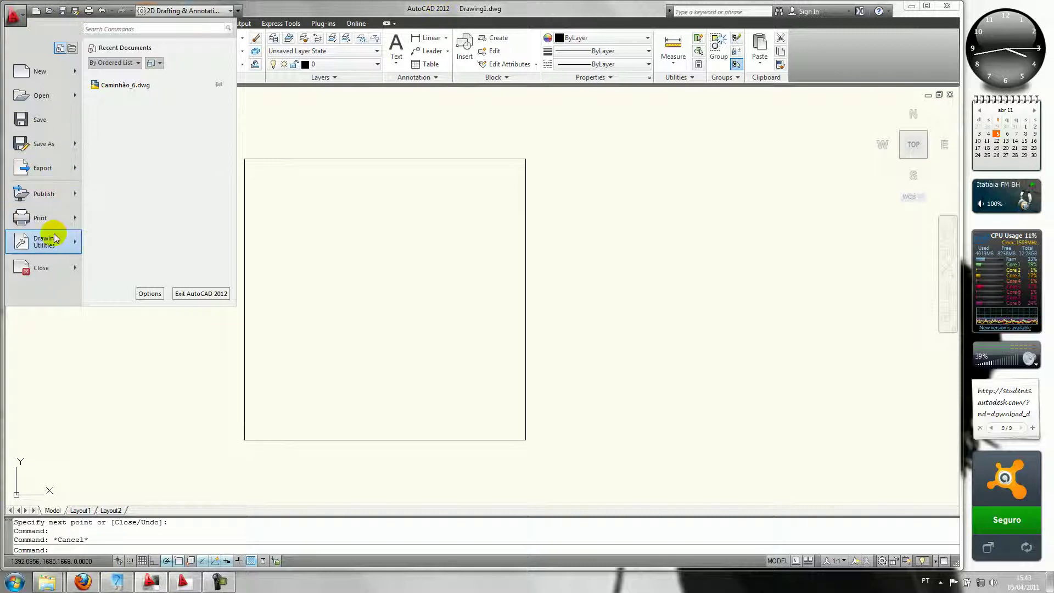
mouse_move(62, 239)
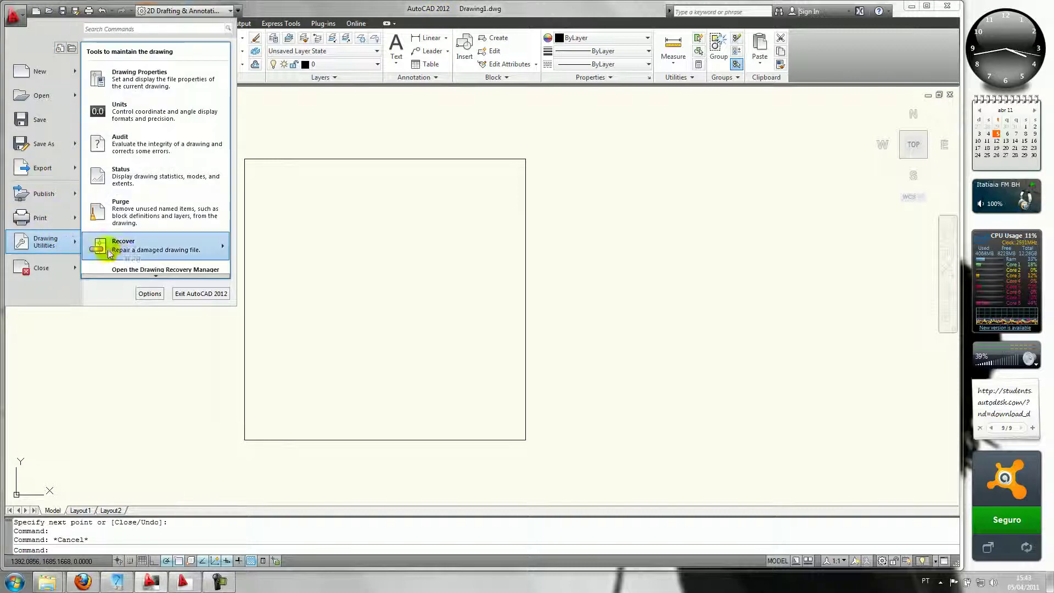
left_click(124, 105)
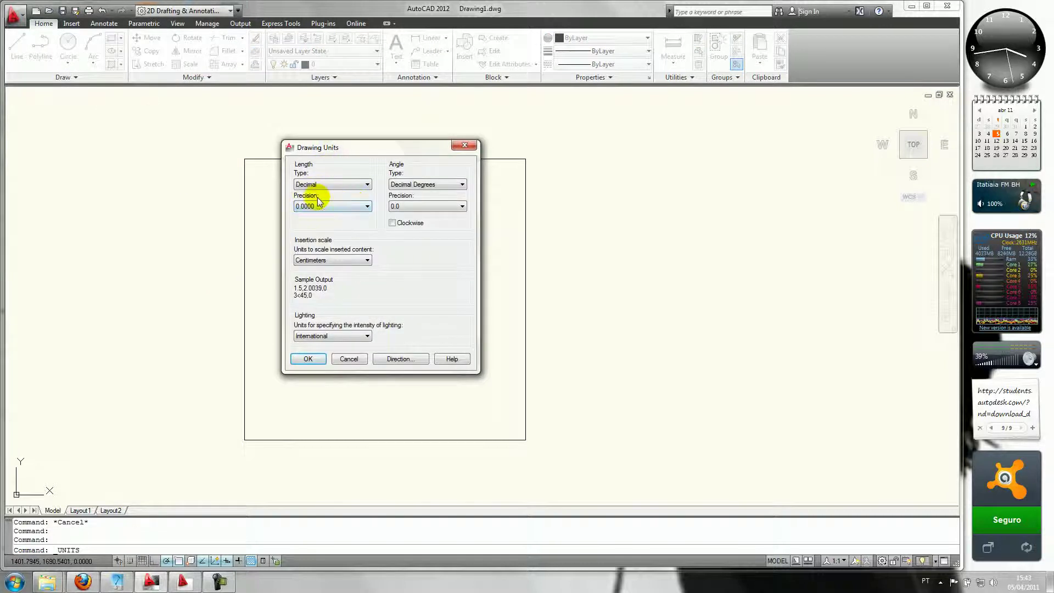
left_click(322, 207)
left_click(318, 207)
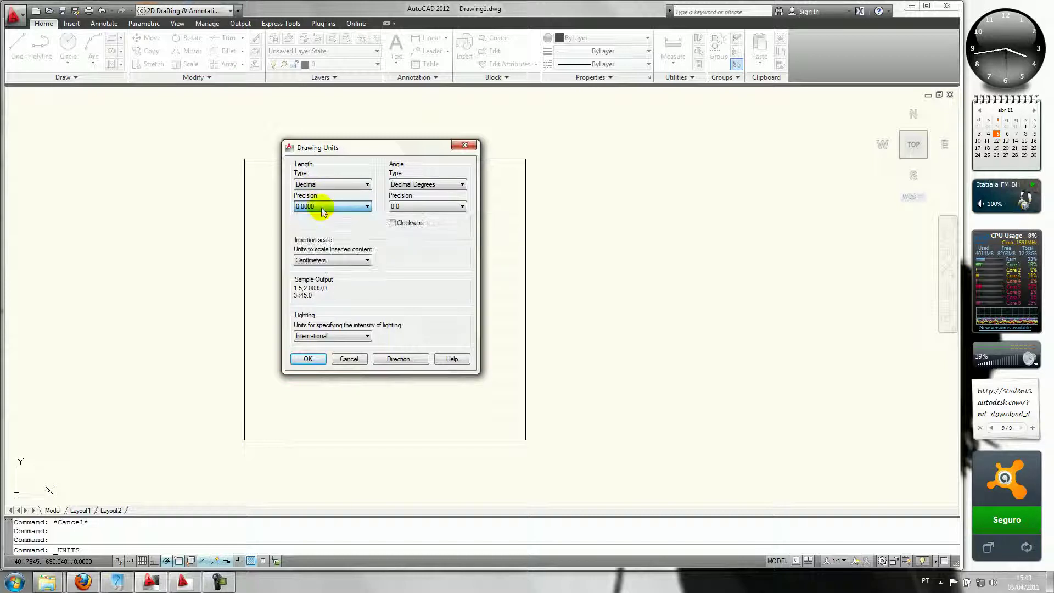
left_click(322, 260)
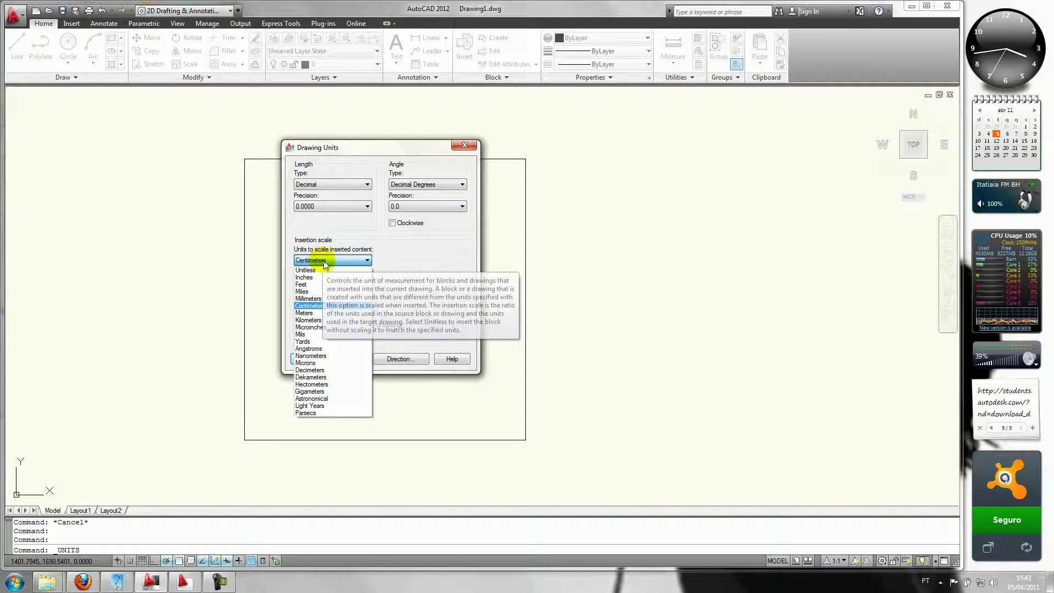
left_click(456, 205)
left_click(462, 206)
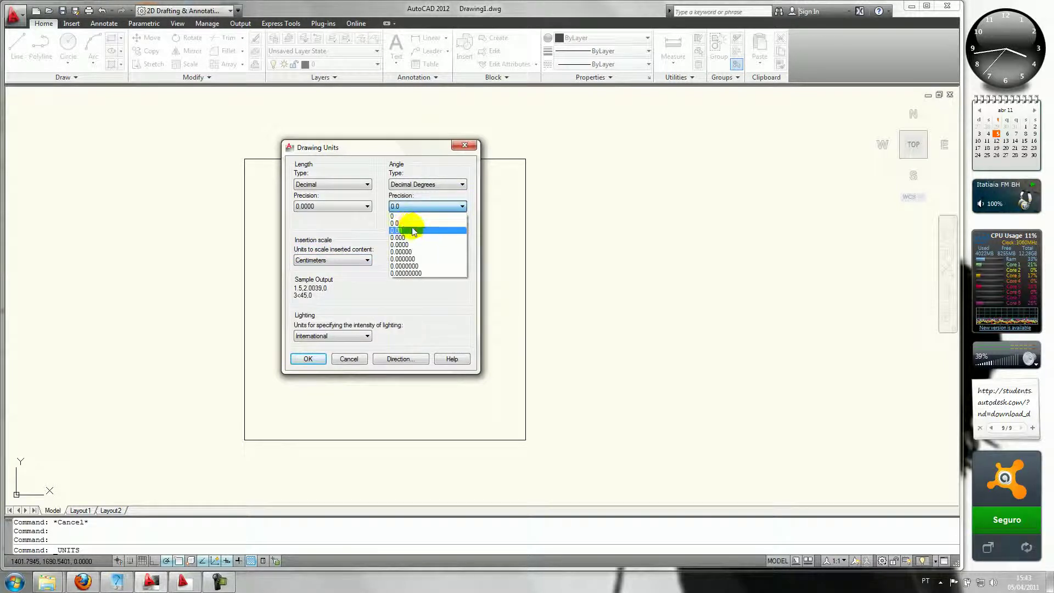
left_click(405, 211)
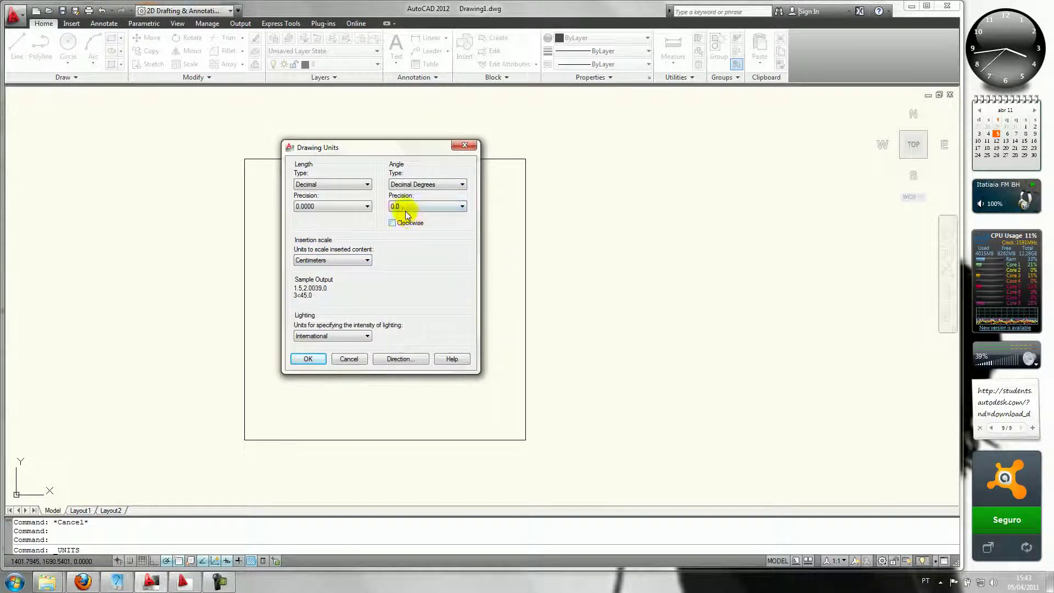
Step: Set the units for scaling inserted content to Meters and apply the drawing units settings
left_click(337, 261)
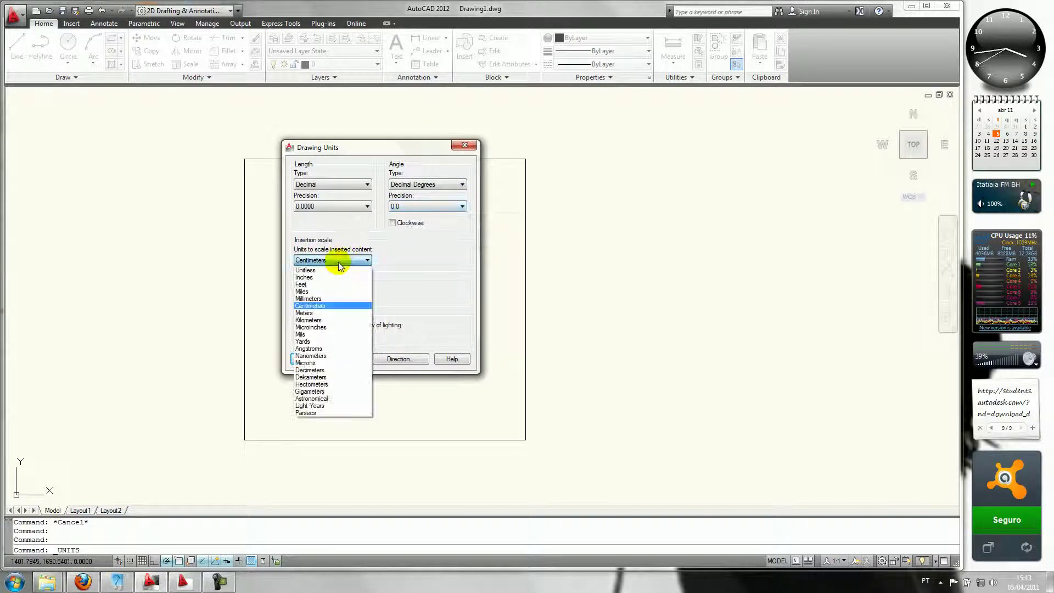
left_click(304, 312)
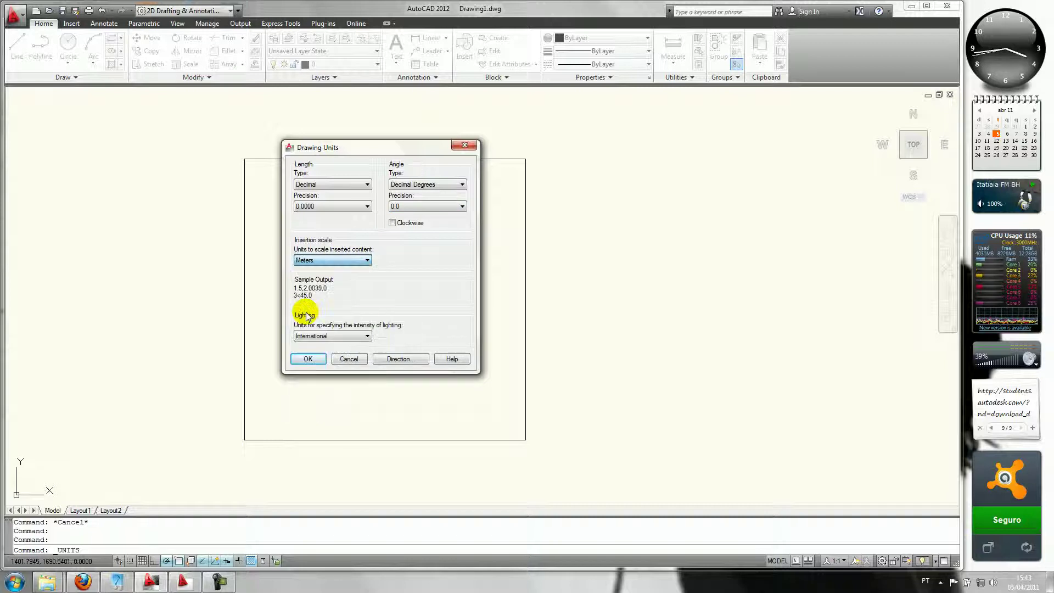
left_click(328, 260)
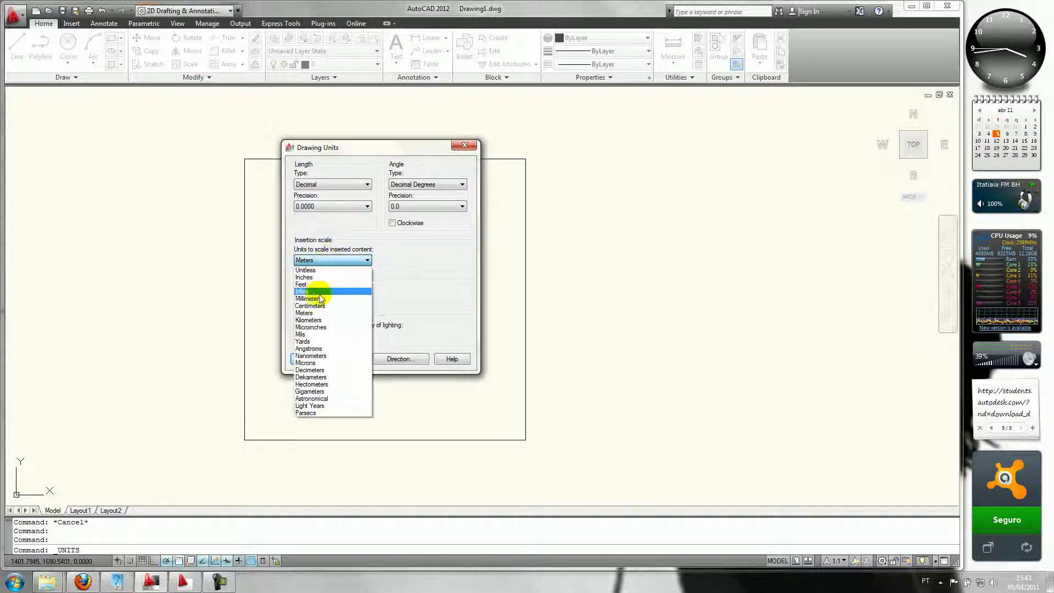
left_click(325, 261)
left_click(324, 261)
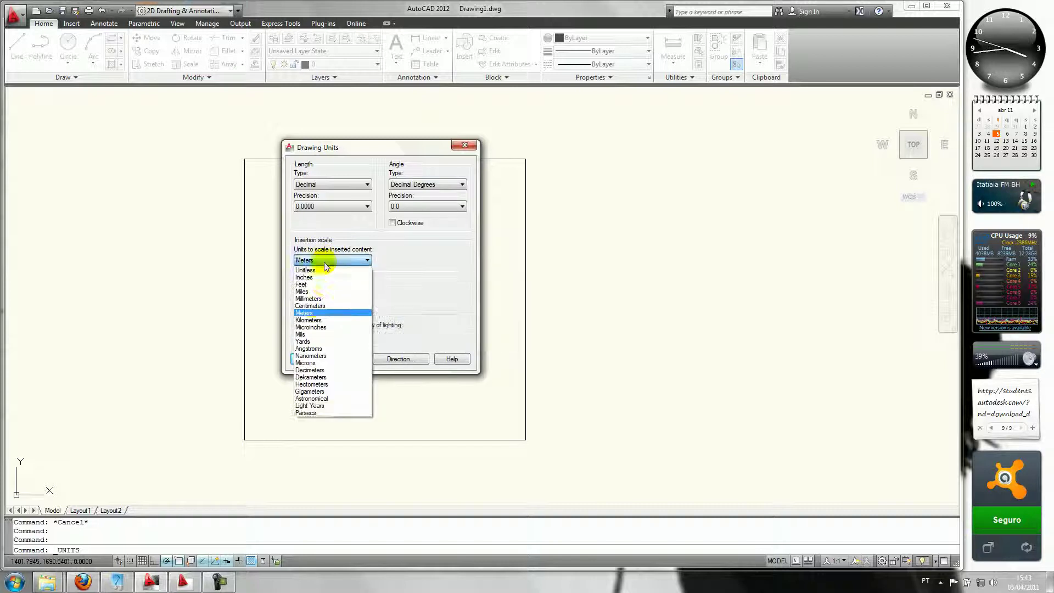
left_click(305, 313)
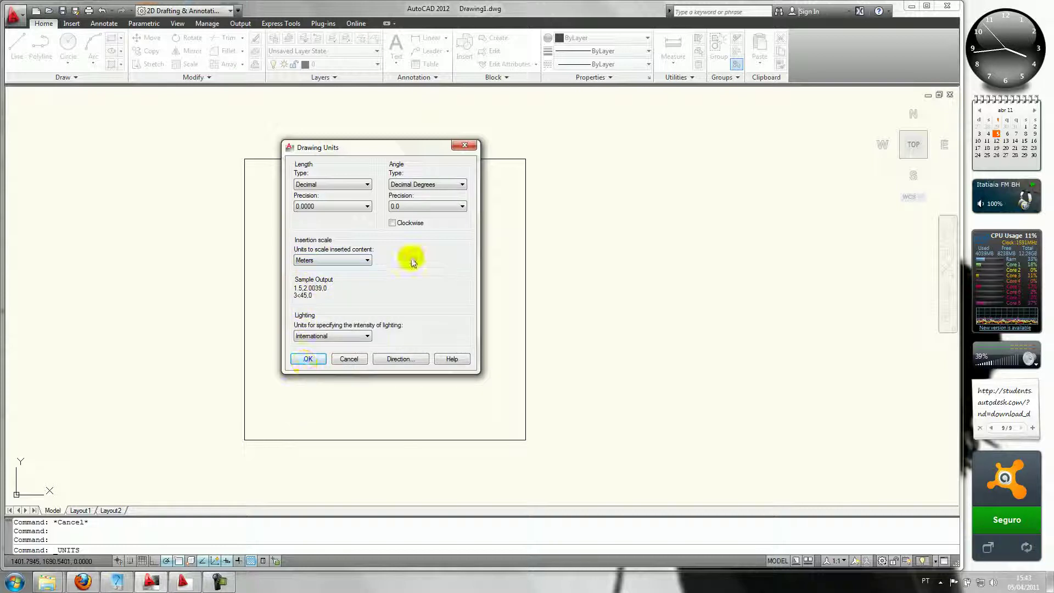
left_click(305, 359)
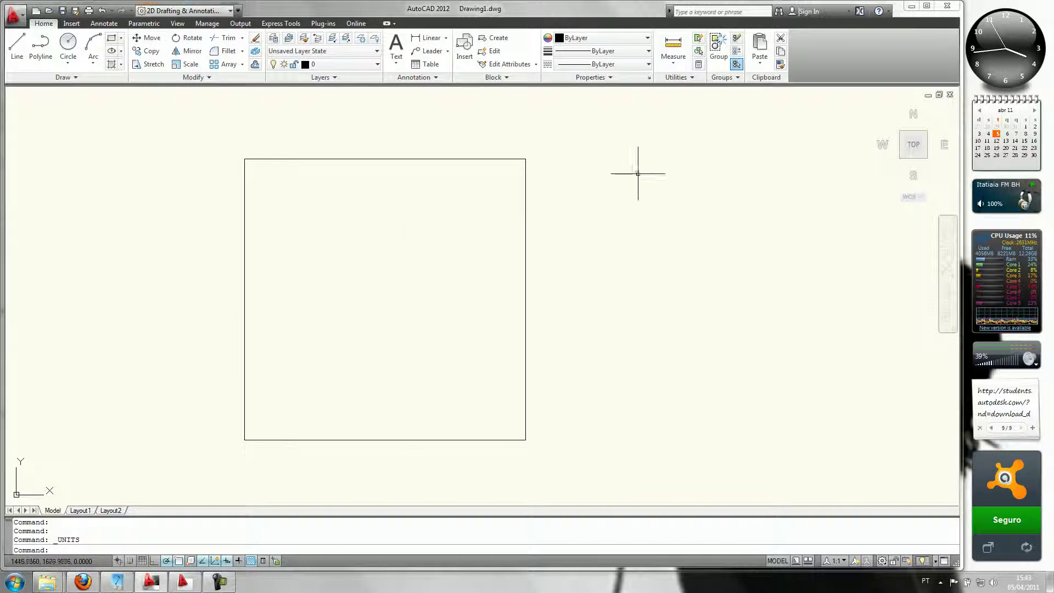